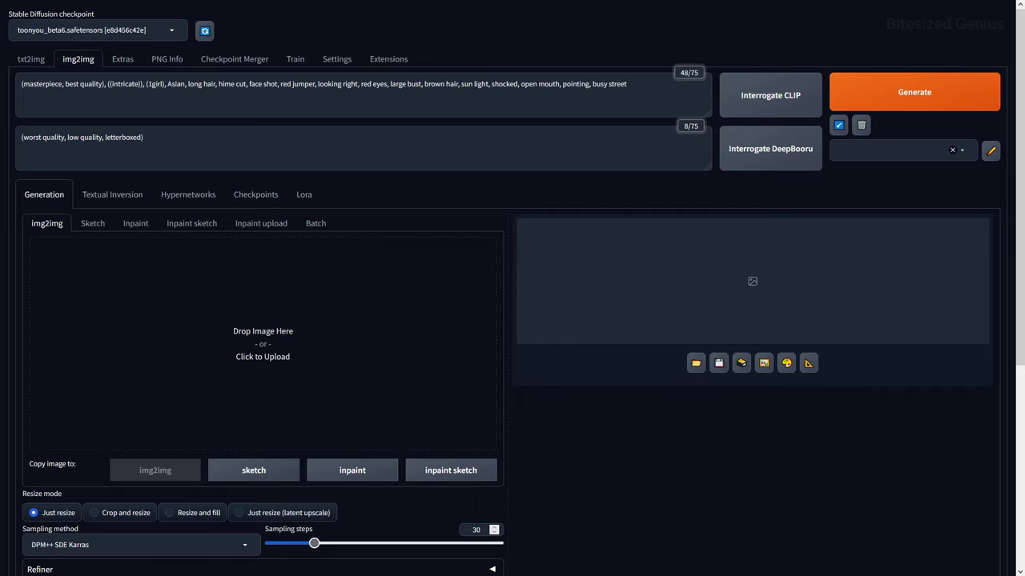
Load the anime woman image into img2img and change 'shocked' to 'happy' in the prompt.
drag(15, 304, 244, 298)
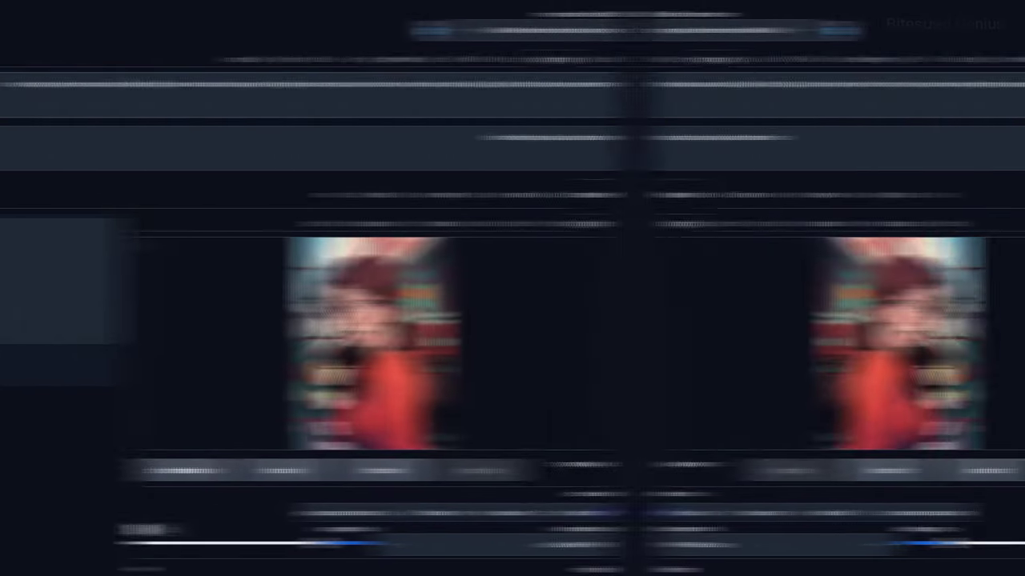
double_click(503, 84)
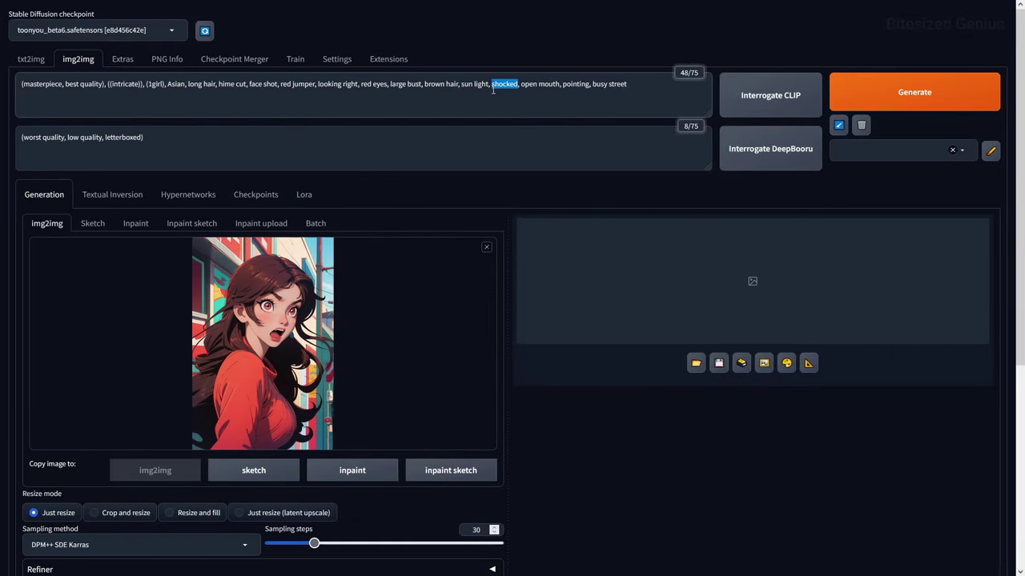
text(HAPPY)
key(BackSpace)
key(BackSpace)
key(BackSpace)
key(BackSpace)
key(BackSpace)
text(happy)
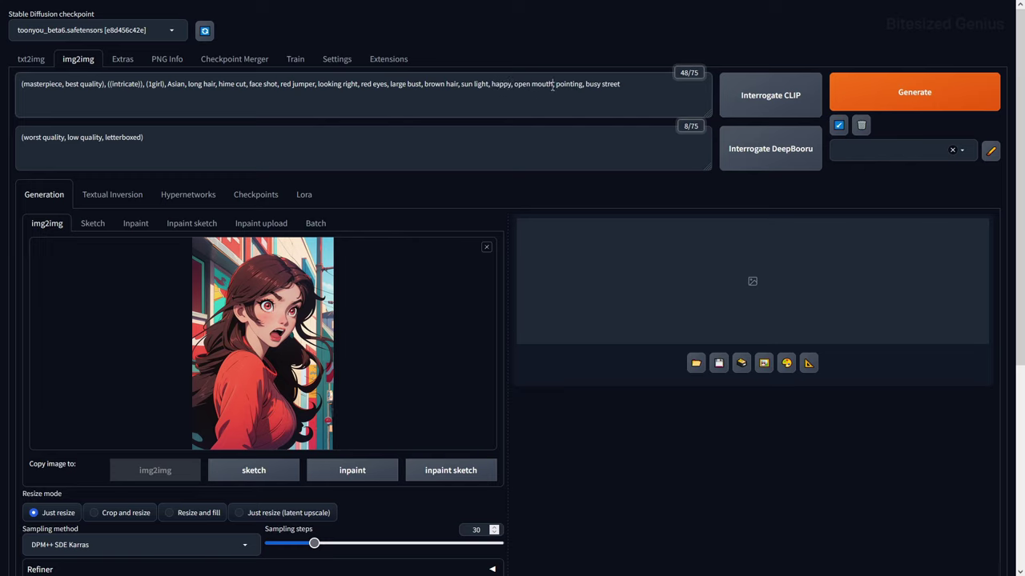
Replace 'open mouth' with 'smile' in the prompt and generate a new image.
drag(553, 86, 513, 84)
text(smile)
click(913, 96)
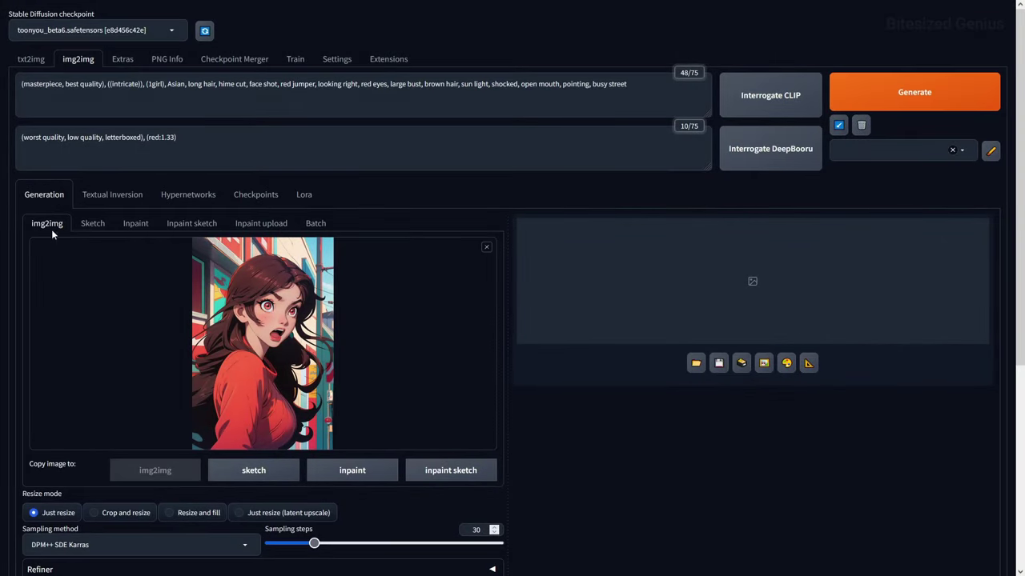
Select the red weighting in the negative prompt, then fill the prompt via Interrogate CLIP and DeepBooru.
drag(179, 137, 146, 144)
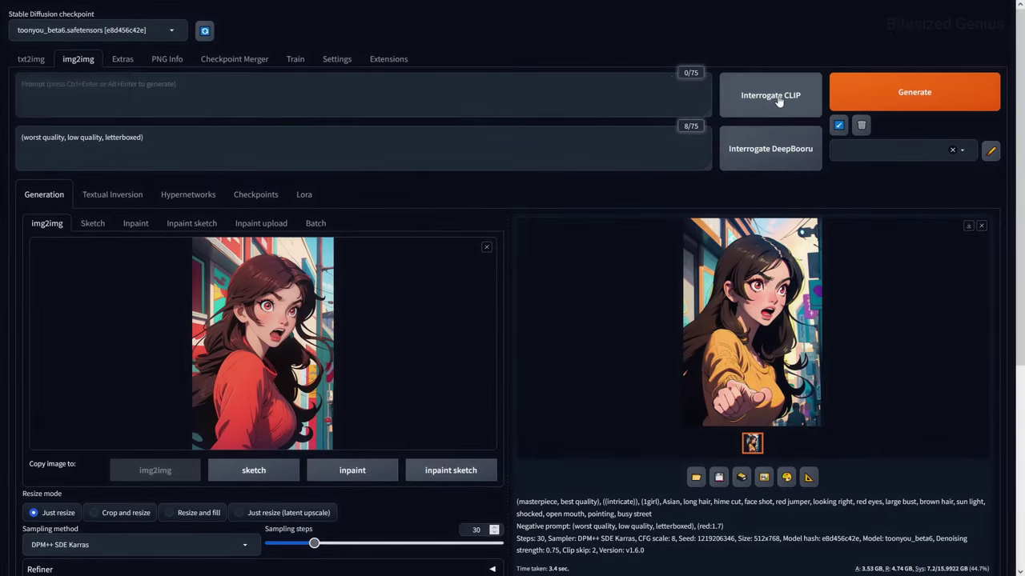
click(774, 100)
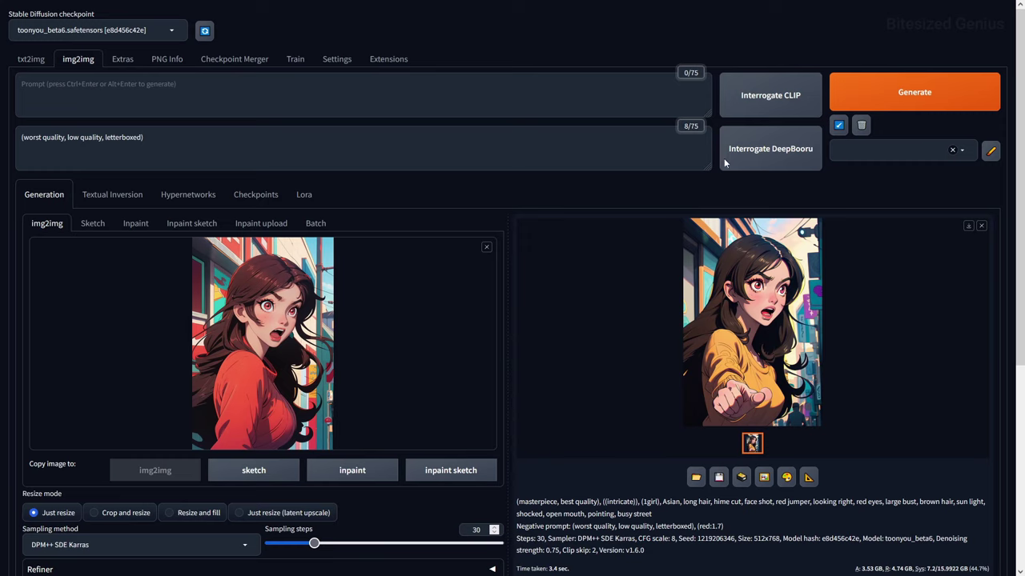
click(781, 160)
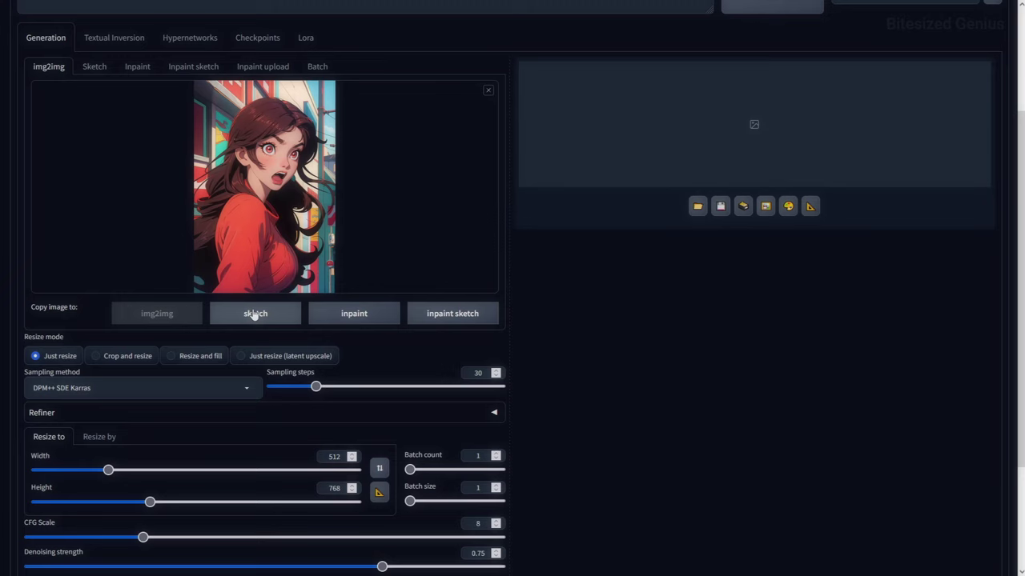
Copy the image into the sketch, inpaint and inpaint sketch modes.
click(254, 313)
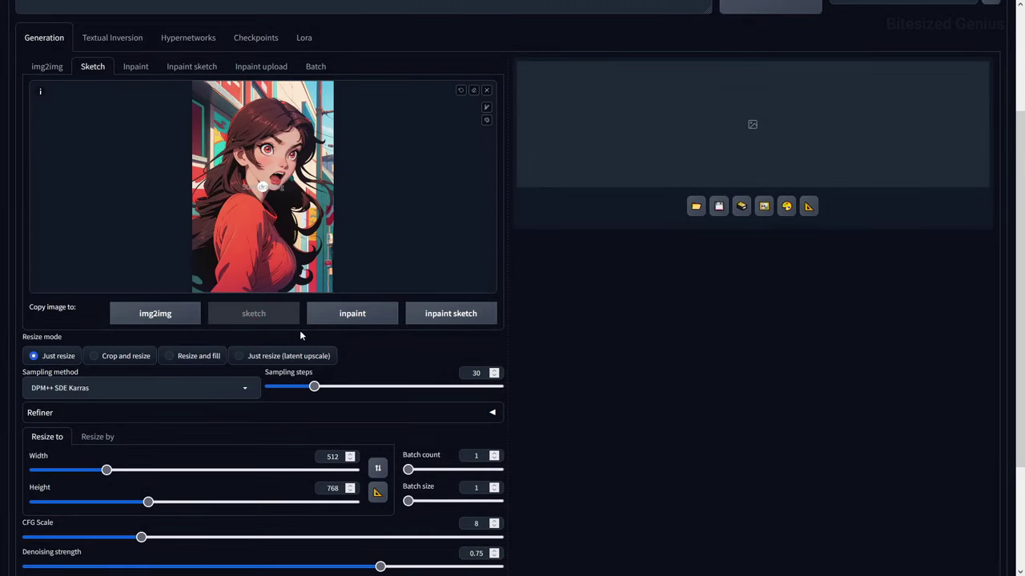
click(341, 314)
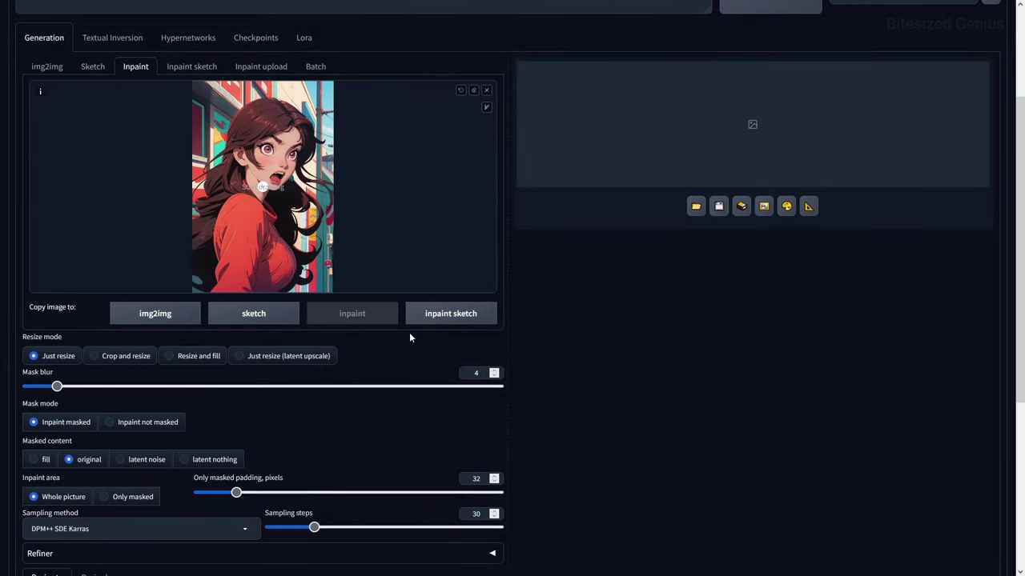
click(451, 315)
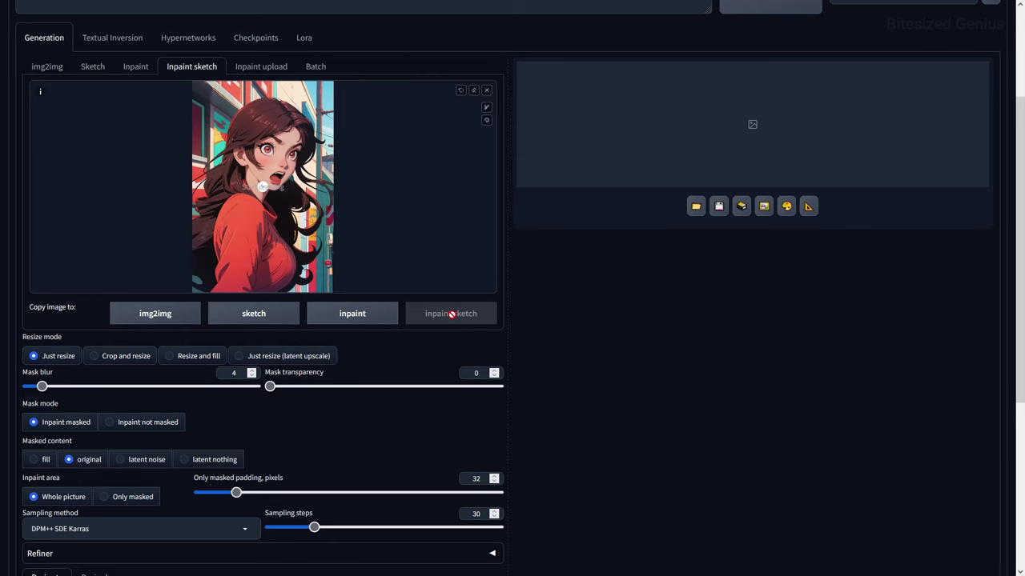
click(136, 66)
click(93, 67)
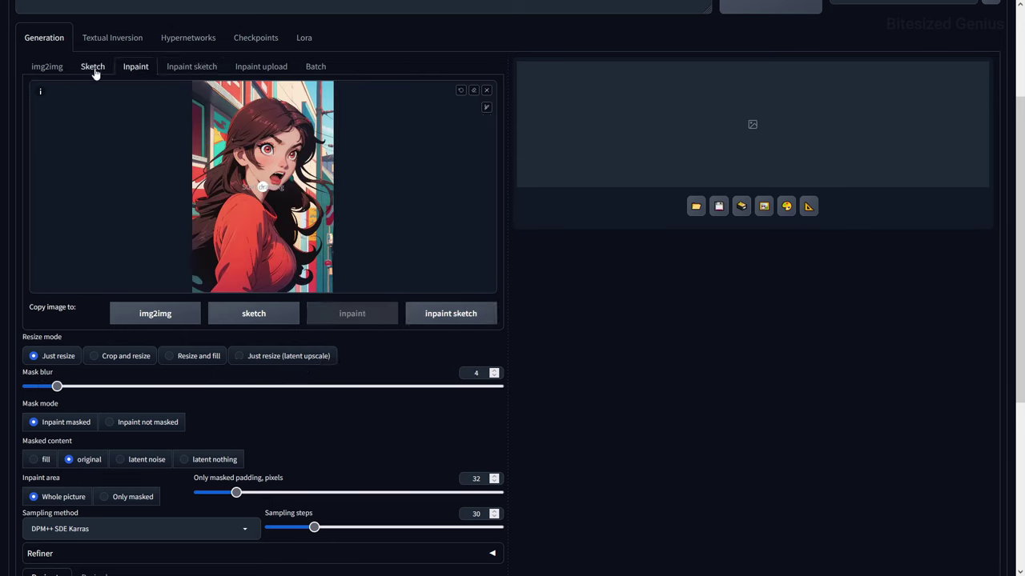
click(48, 68)
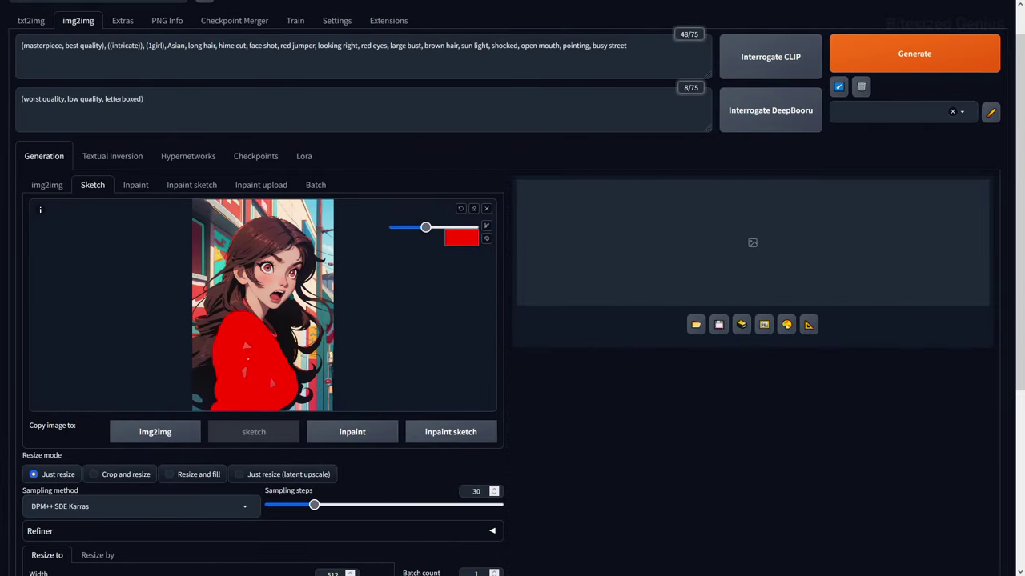
Paint the jumper's gaps and neckline red with a smaller brush, then generate from the sketch.
mouse_move(247, 346)
mouse_down()
mouse_move(247, 373)
mouse_move(270, 382)
mouse_up()
drag(425, 228, 405, 228)
drag(273, 329, 267, 325)
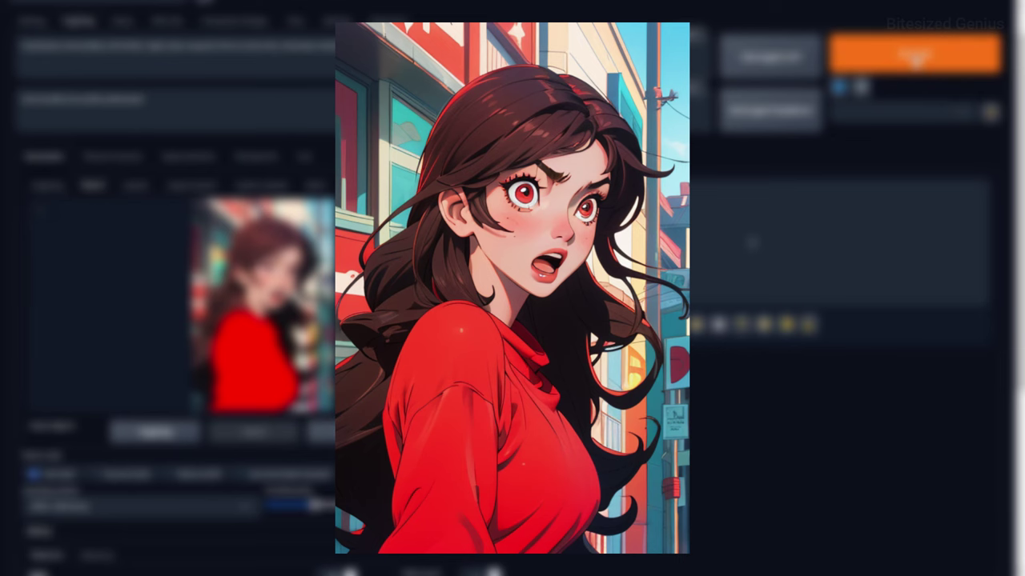
click(916, 56)
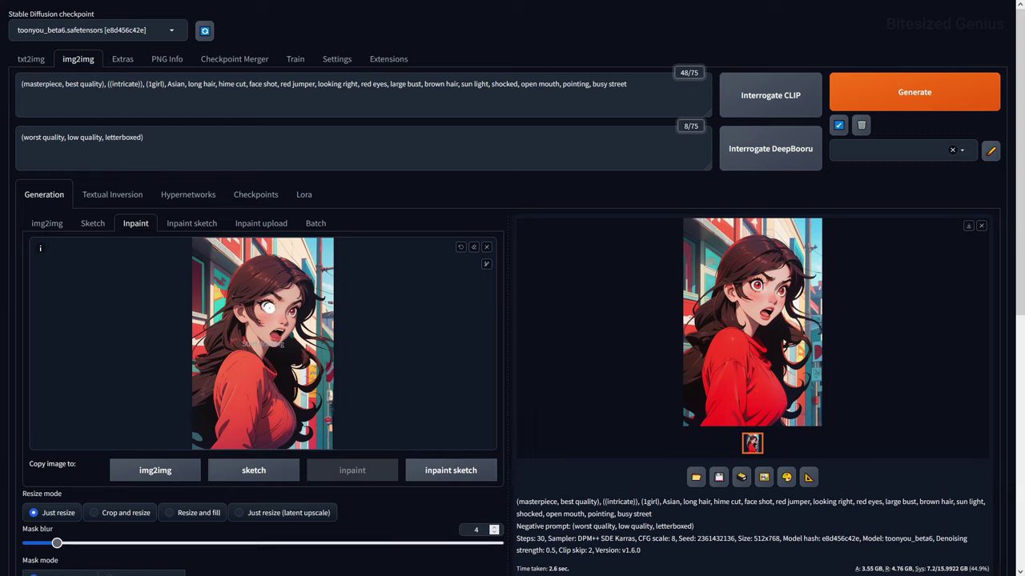
Mask both eyes, trim the prompt to quality tags plus (blue eyes), and inpaint.
drag(268, 307, 293, 314)
drag(631, 87, 151, 93)
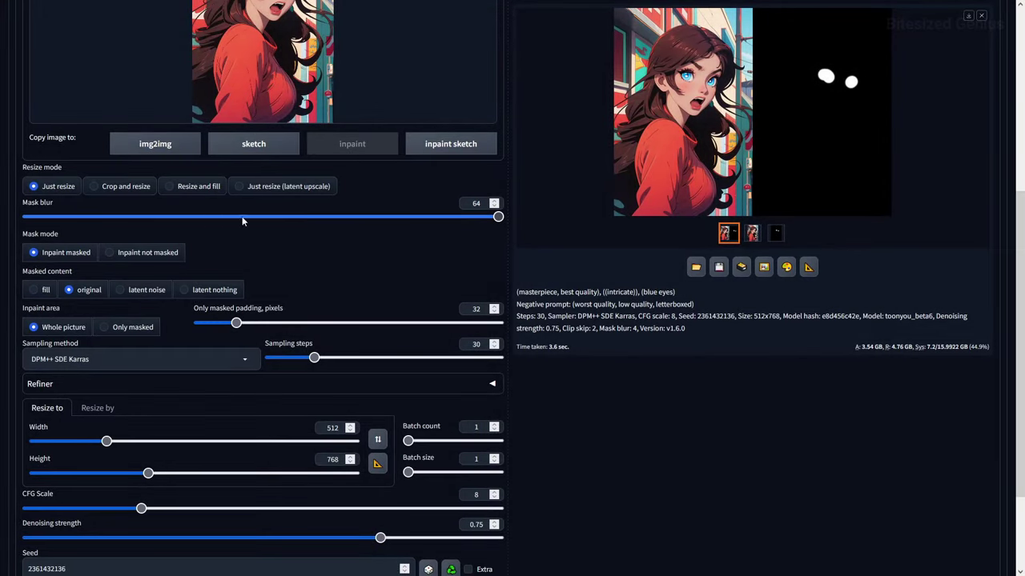
scroll(893, 194, up, 3)
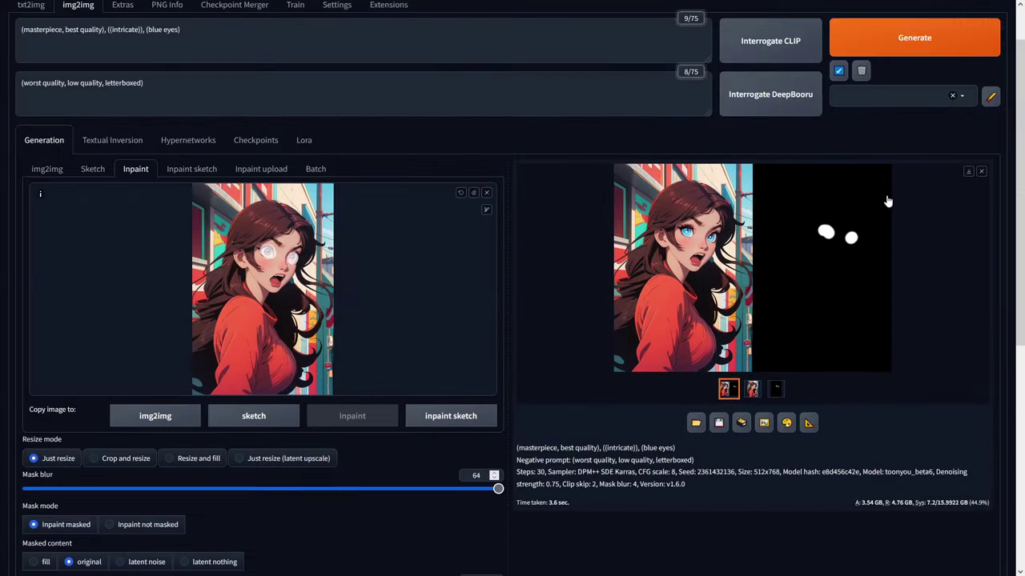
click(914, 52)
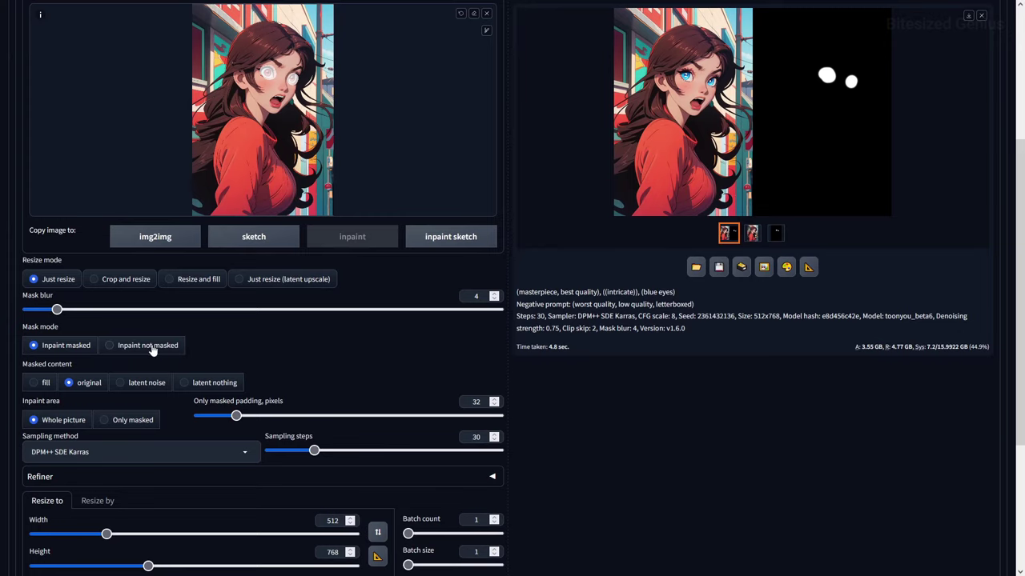
Switch the inpaint to regenerate the area outside the mask.
click(147, 350)
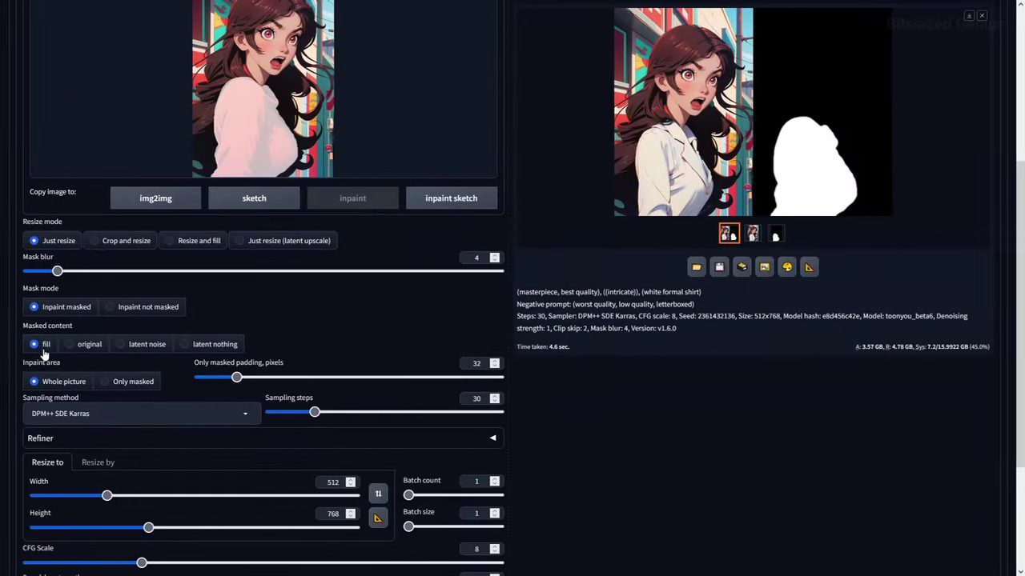
Generate the white-shirt inpainting twice more.
scroll(392, 417, up, 5)
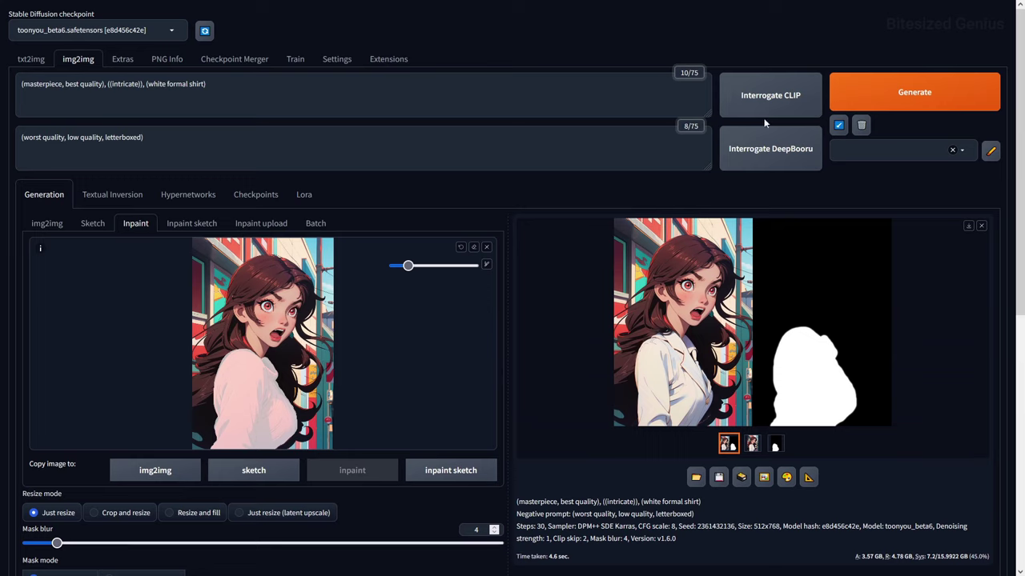
click(914, 93)
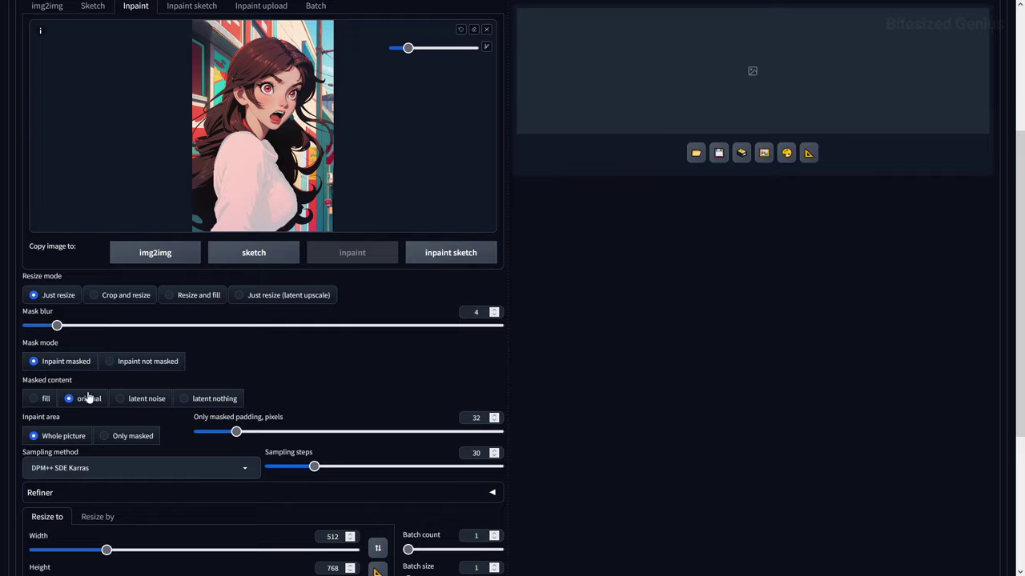
middle_click(705, 396)
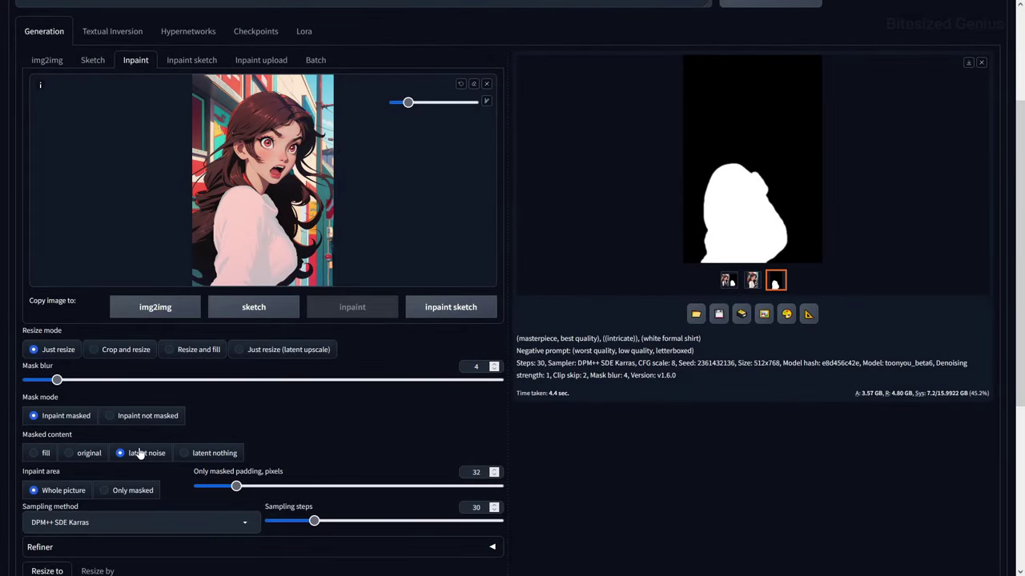
scroll(136, 456, up, 1)
scroll(136, 458, up, 3)
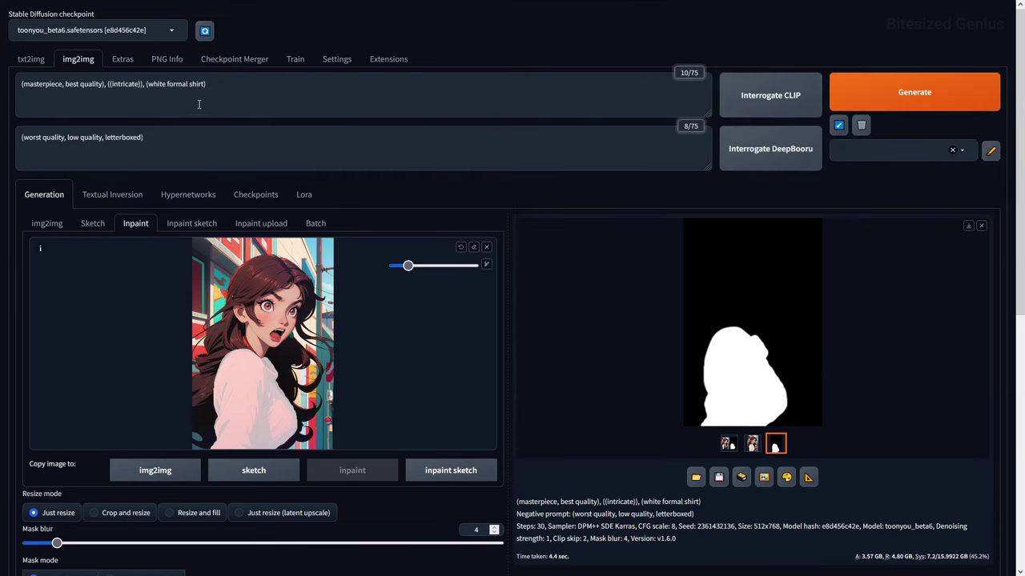
click(862, 110)
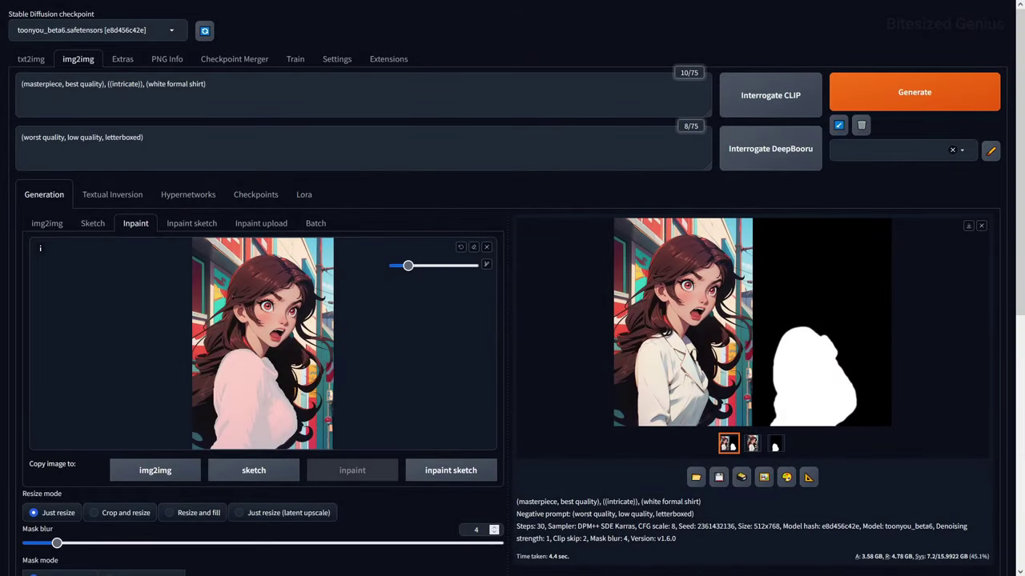
Set Masked content to 'latent nothing' and regenerate the shirt inpaint.
scroll(140, 390, down, 2)
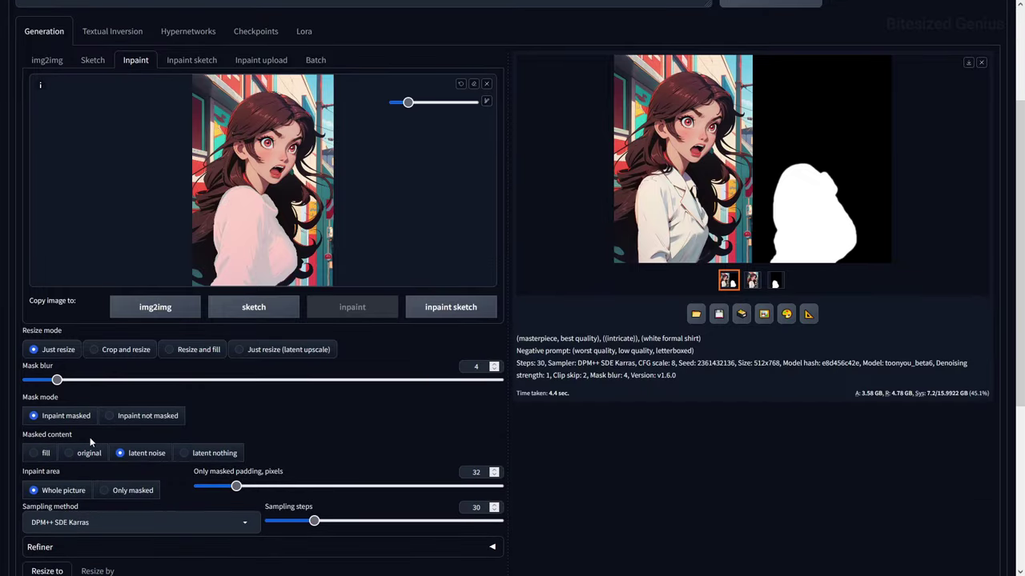
click(204, 453)
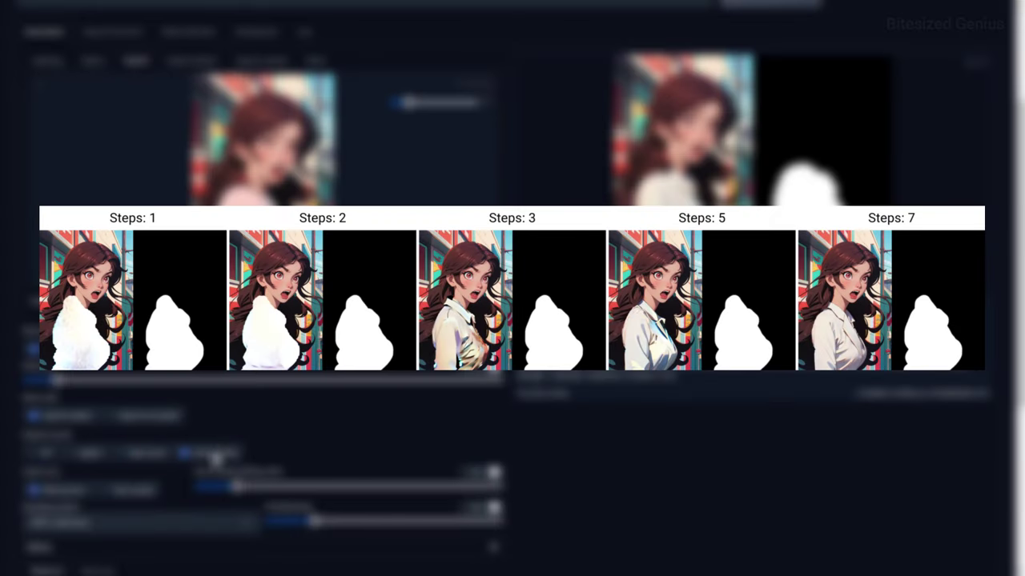
scroll(670, 460, up, 4)
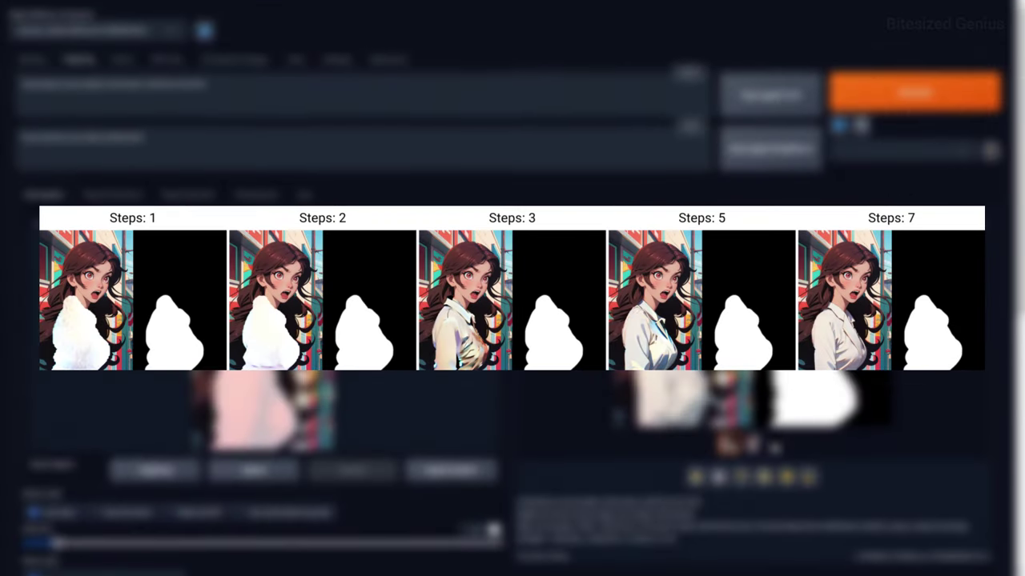
click(913, 95)
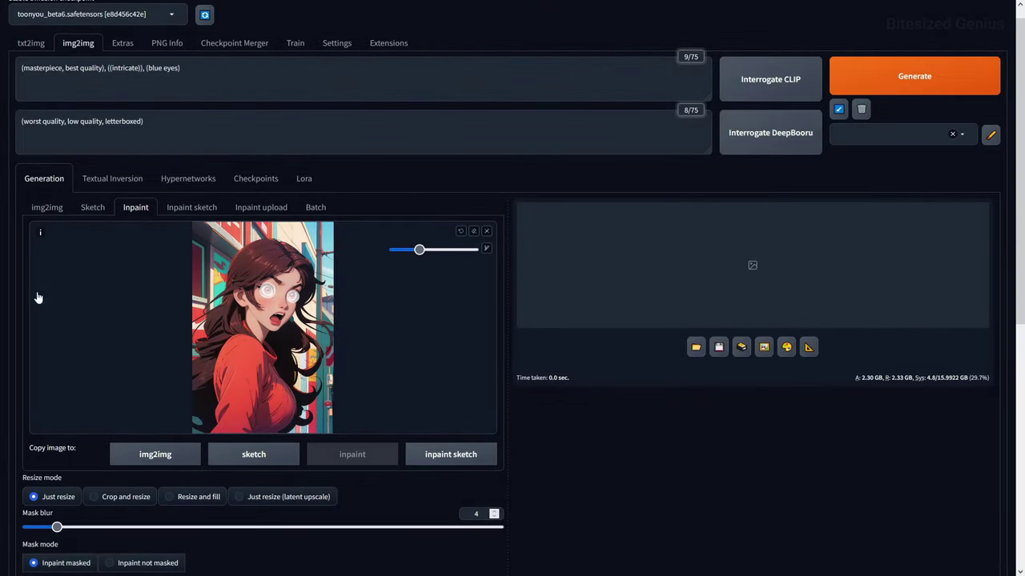
Generate the eye inpaint with 'original' masked content and 'Only masked' inpaint area.
scroll(36, 297, down, 5)
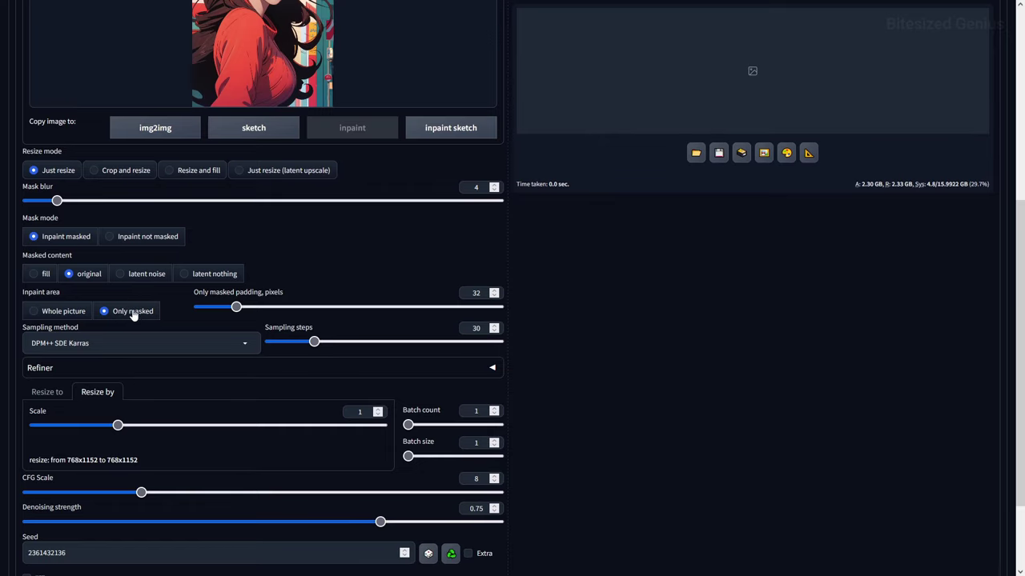
scroll(667, 403, up, 5)
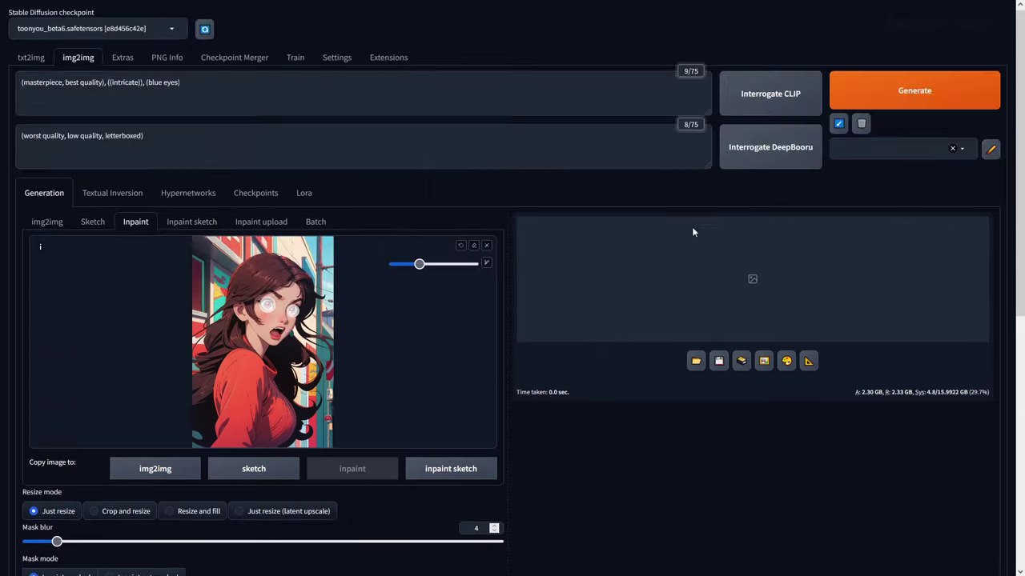
click(853, 103)
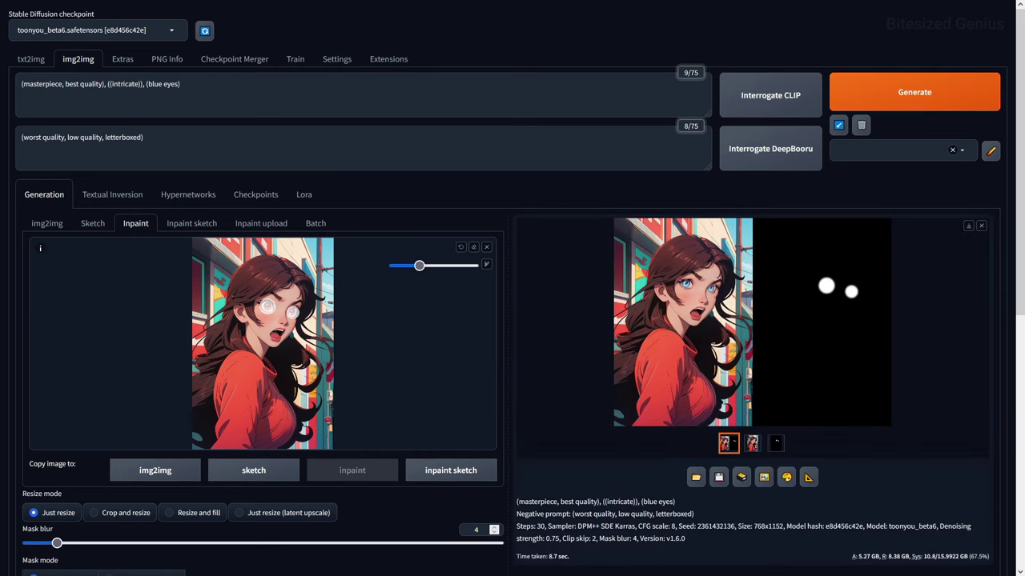
Edit the Resize by scale value and regenerate the eye inpaint.
scroll(168, 352, down, 5)
double_click(360, 304)
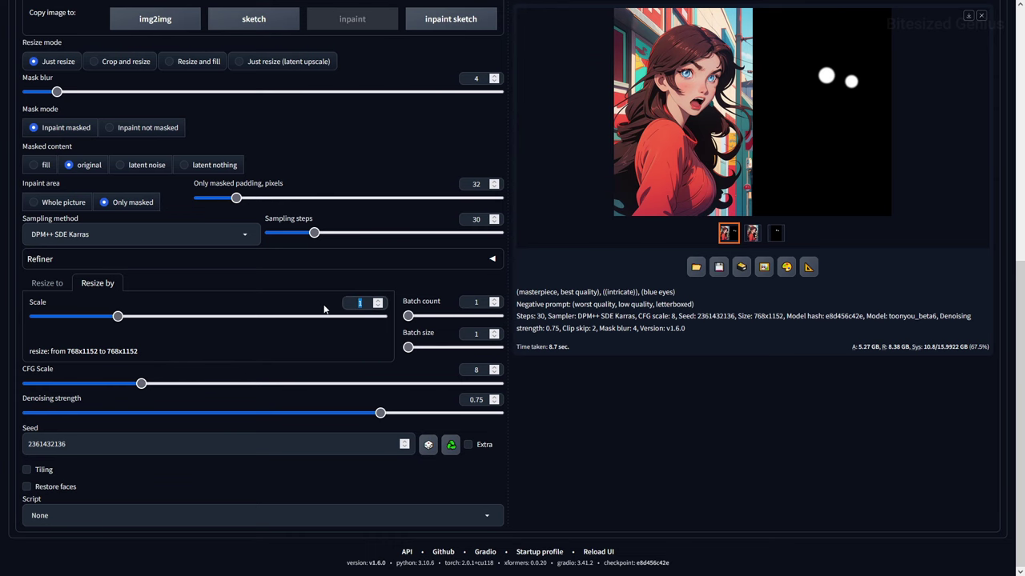
scroll(581, 417, up, 5)
scroll(813, 160, up, 1)
click(912, 96)
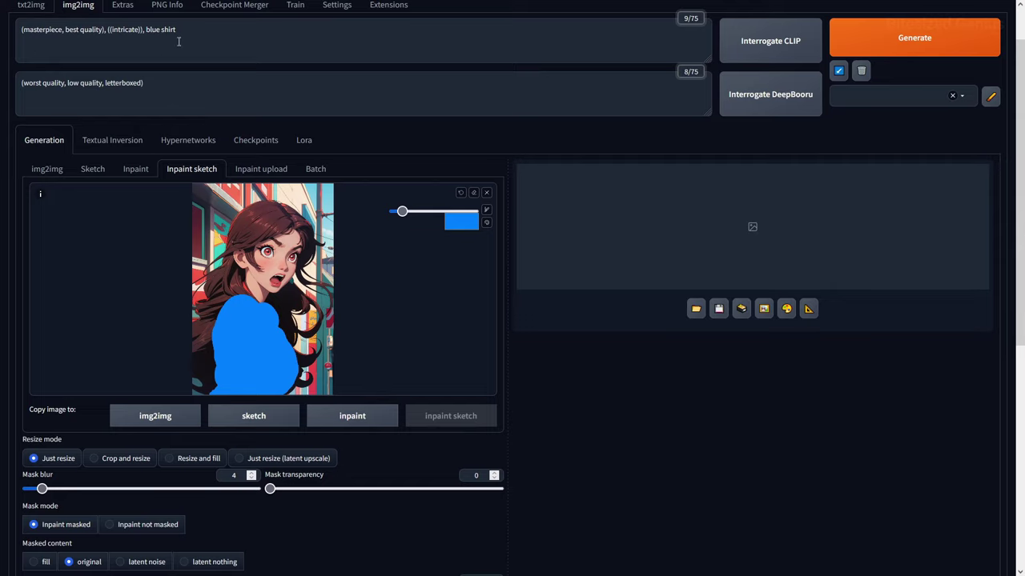
Generate the blue-shirt result from the blue-painted inpaint sketch.
click(915, 48)
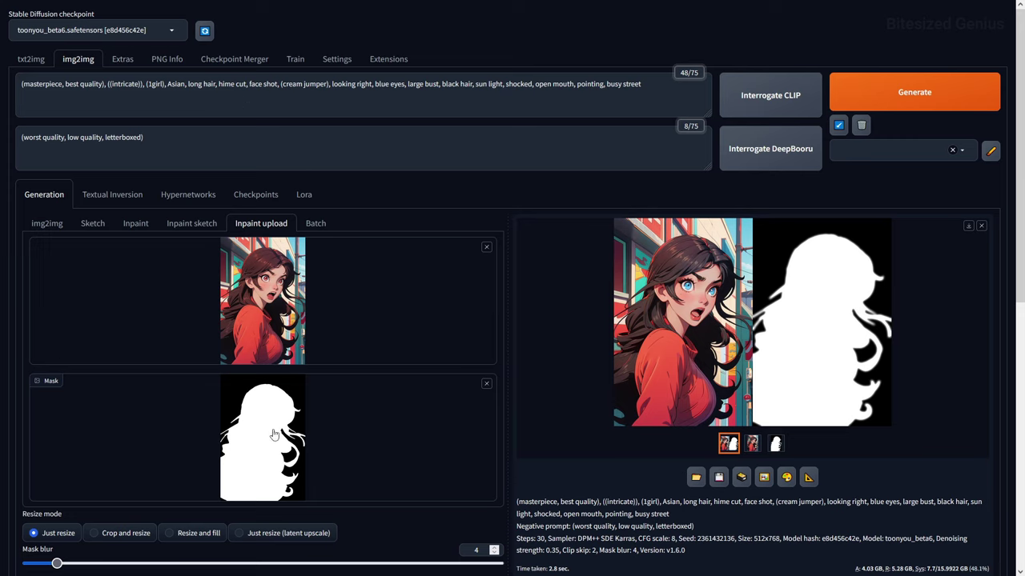
Generate the cream-jumper, black-hair inpaint from the uploaded image and mask.
click(896, 102)
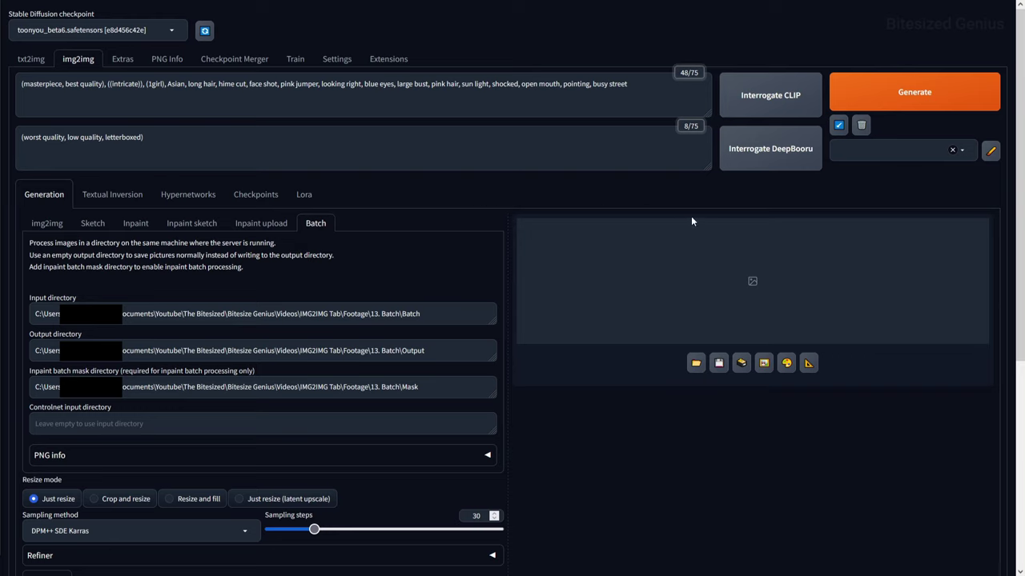
Run the batch over the 13. Batch input folder using its inpaint mask directory.
click(914, 92)
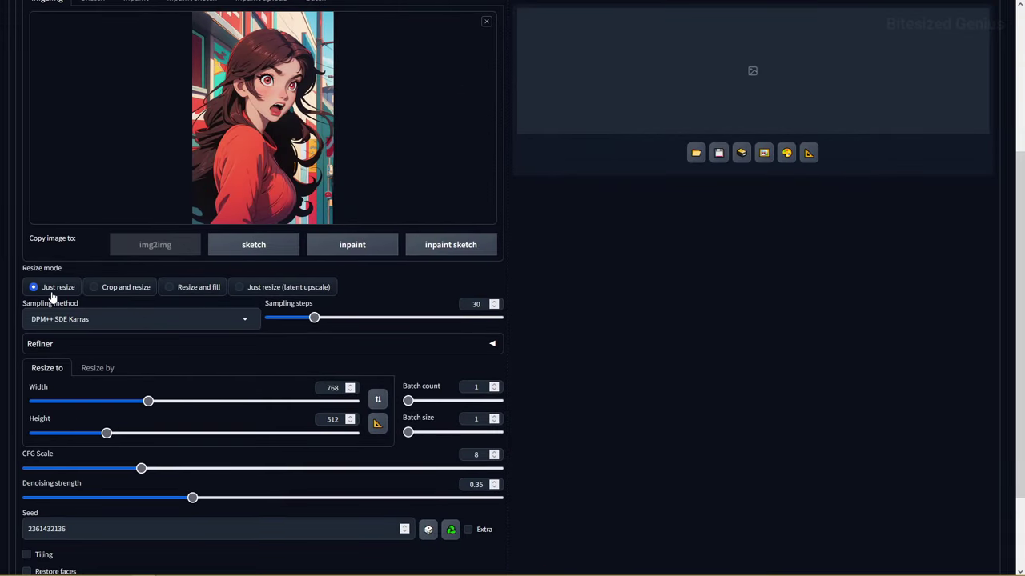
Generate the 768×512 version with Just resize, then again with Crop and resize.
middle_click(712, 454)
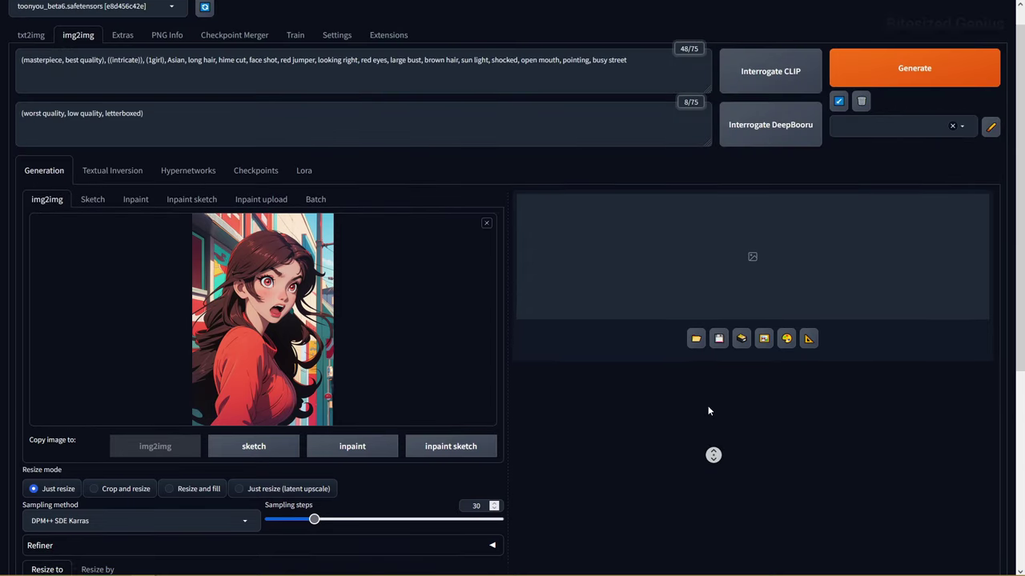
click(899, 104)
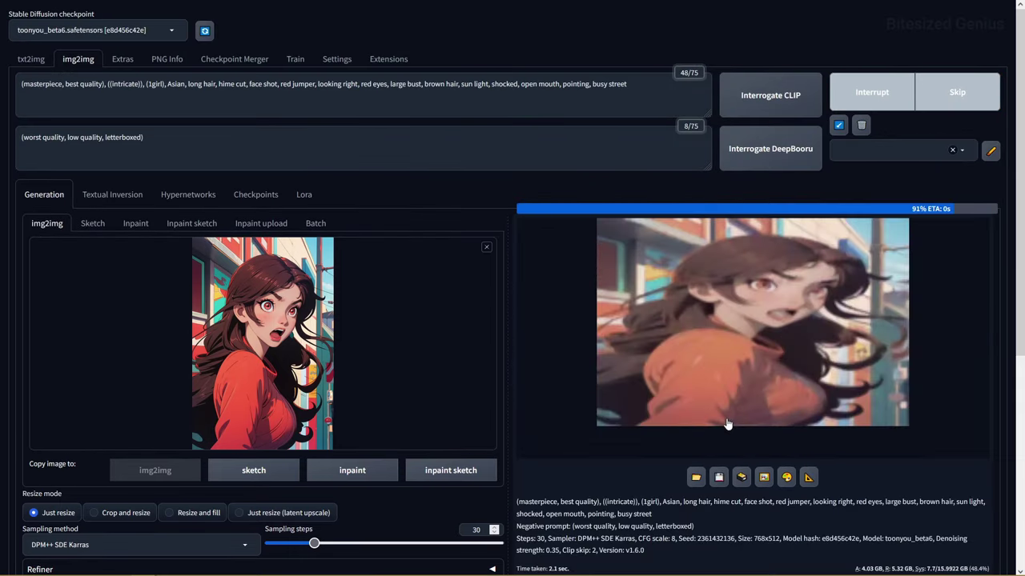
scroll(721, 430, down, 3)
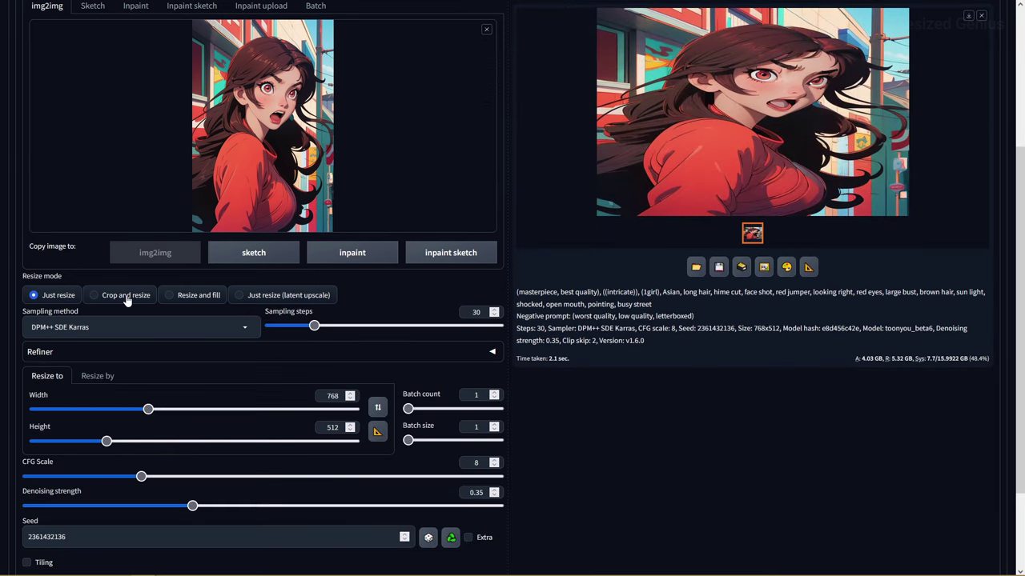
click(124, 296)
scroll(933, 120, up, 3)
click(913, 93)
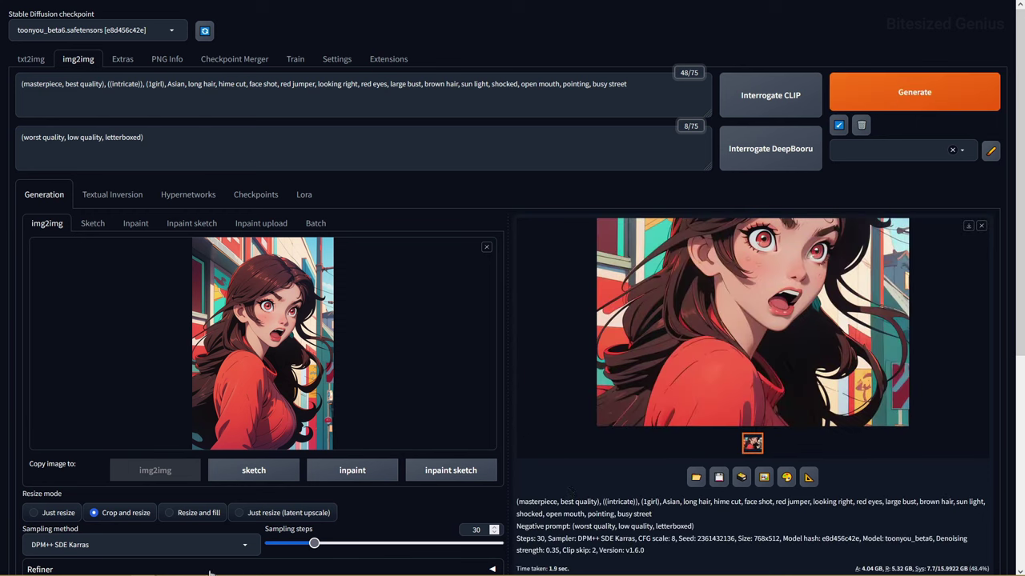
Regenerate it with Resize and fill, then with Just resize (latent upscale).
click(189, 514)
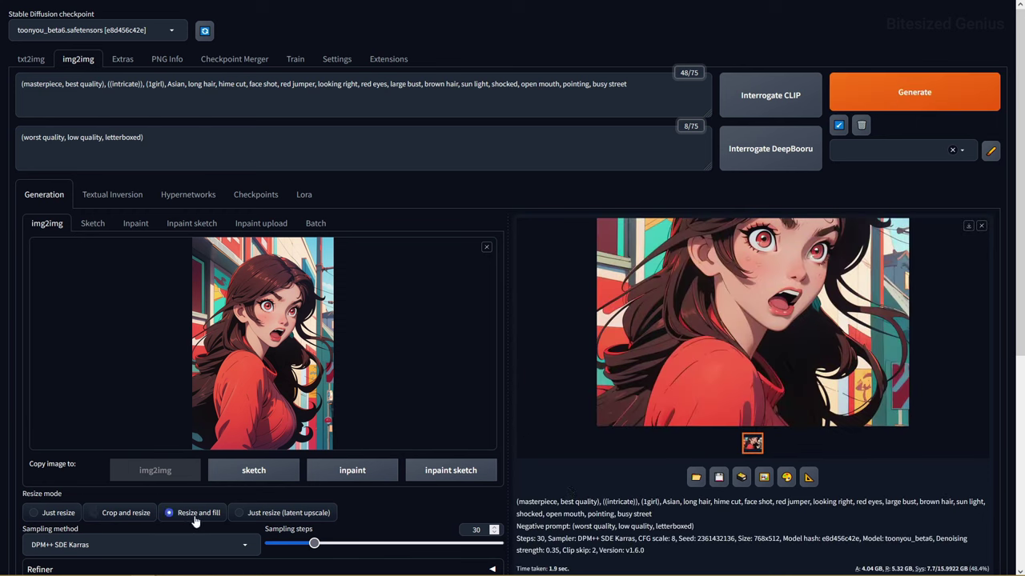
click(874, 100)
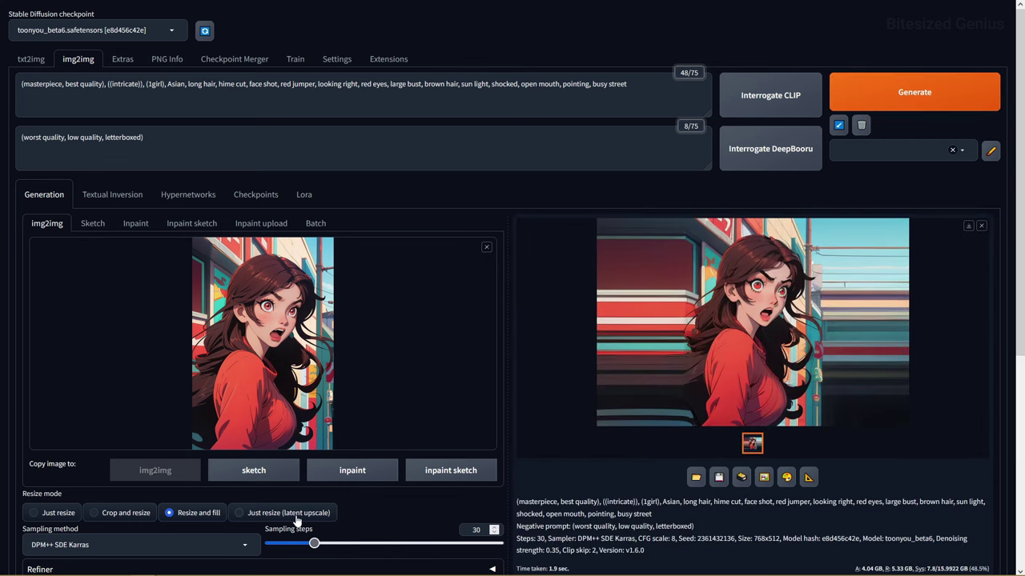
click(296, 515)
click(908, 96)
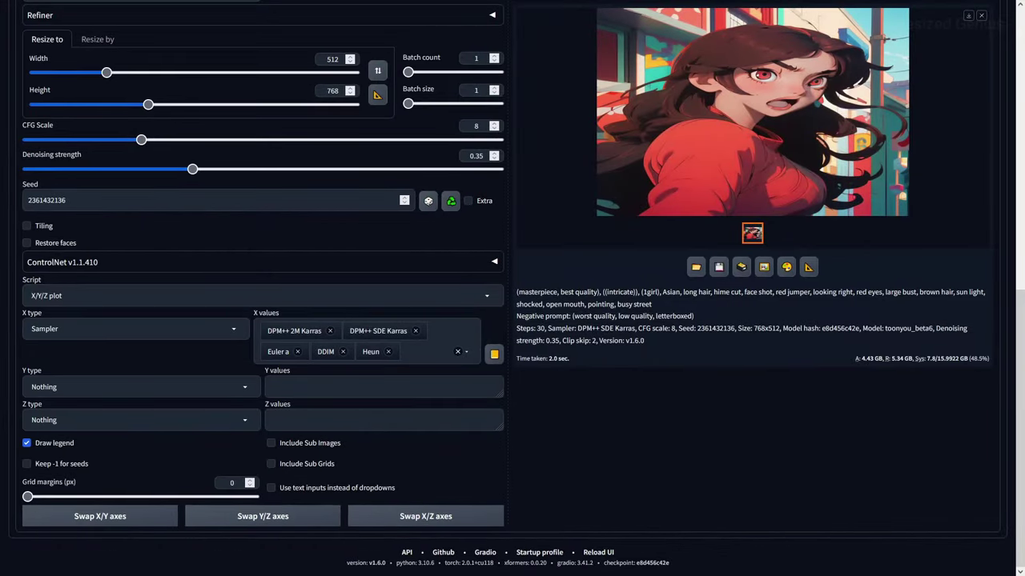
Set the X/Y/Z plot grid margins to 15 px and bring up the sampling method list.
double_click(231, 482)
text(15)
scroll(244, 226, up, 3)
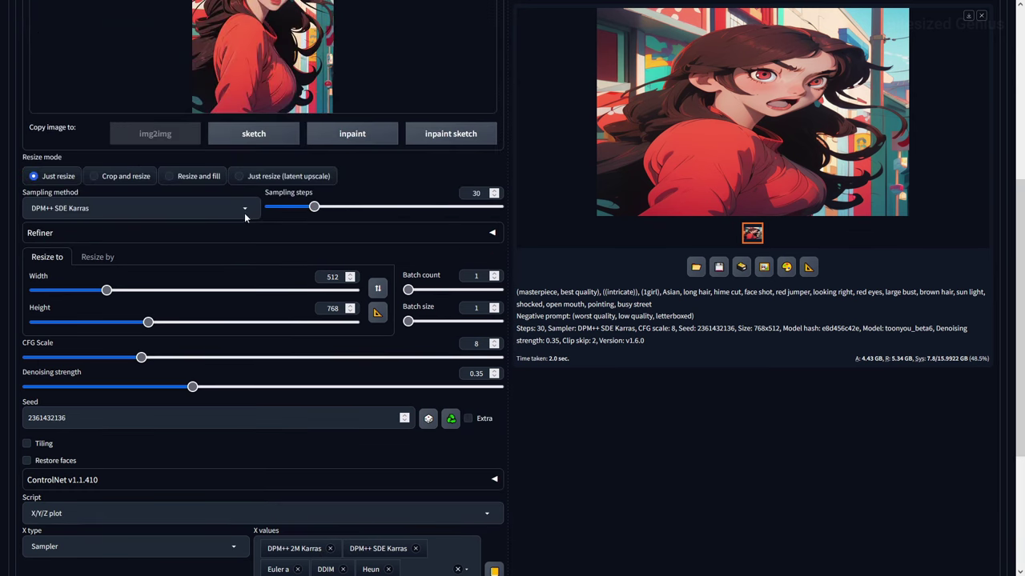
click(248, 211)
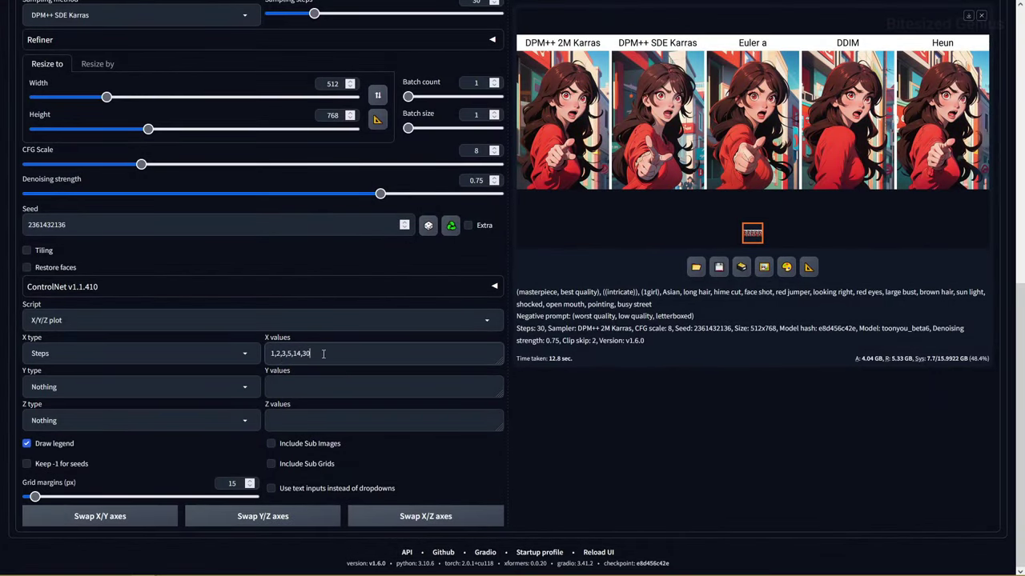
Enter step values 1,2,3,5,14,30, then generate the face restore on-versus-off comparison.
drag(311, 360, 237, 359)
scroll(282, 361, up, 2)
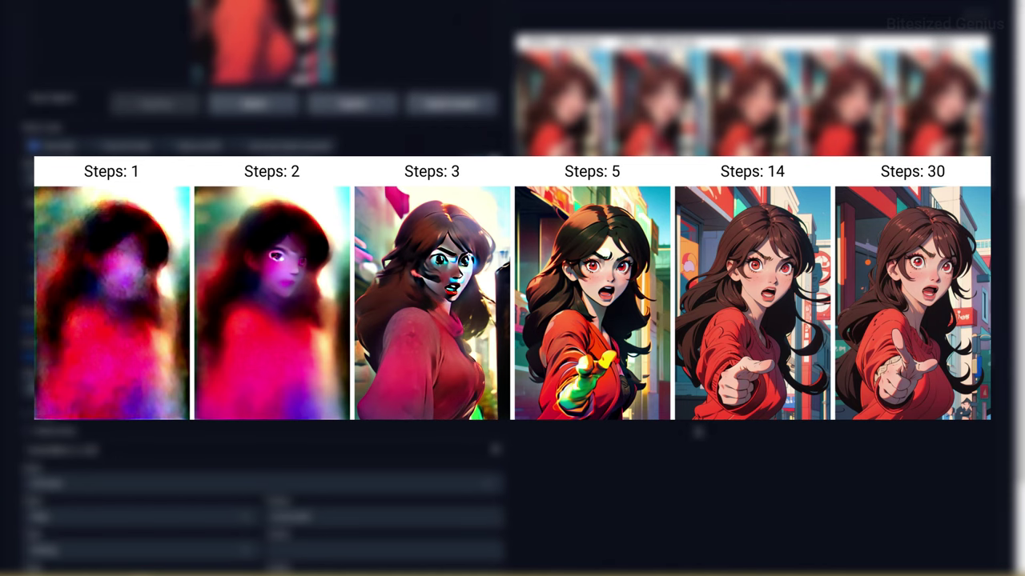
scroll(513, 288, up, 5)
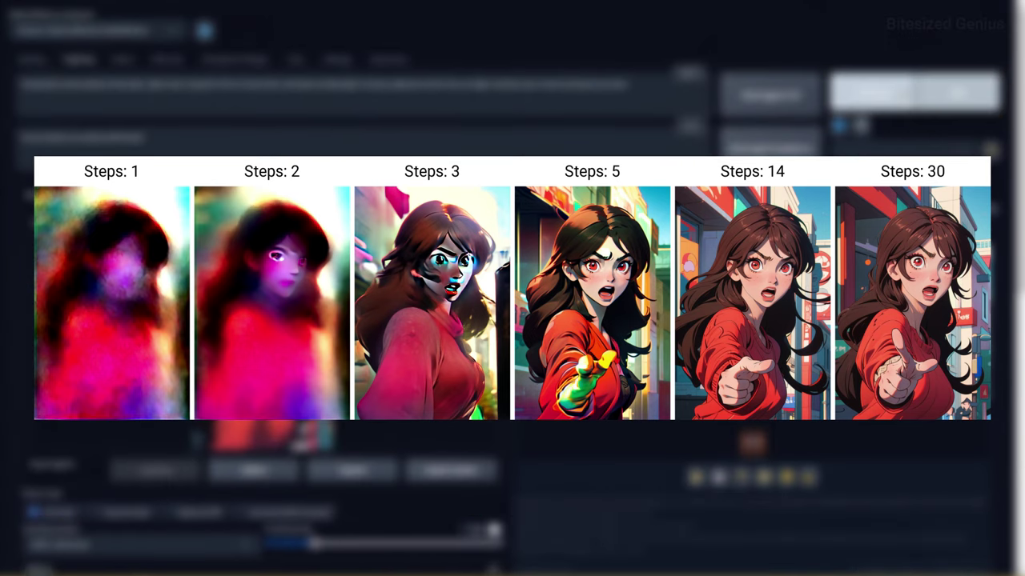
scroll(237, 406, down, 3)
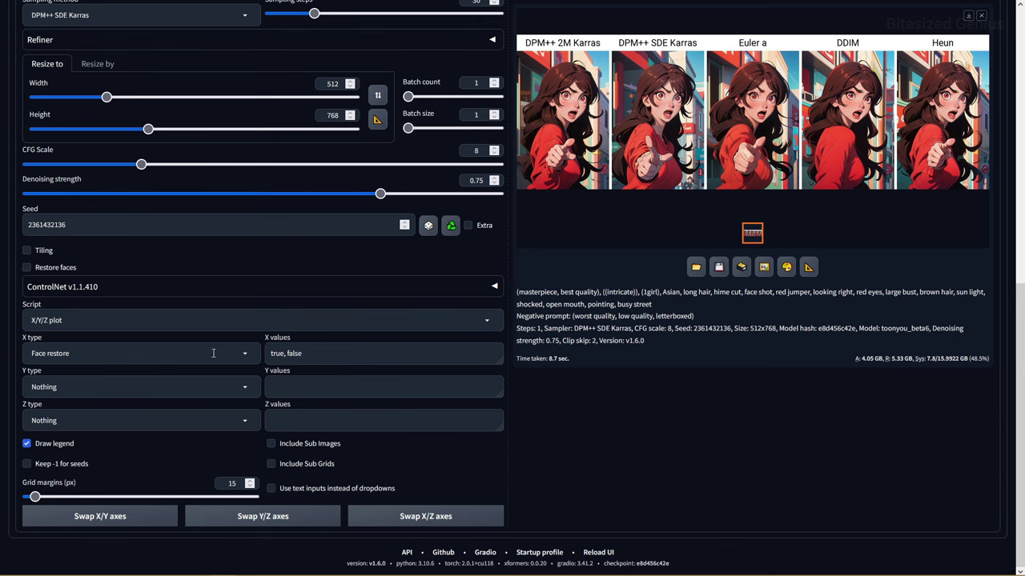
scroll(318, 402, up, 4)
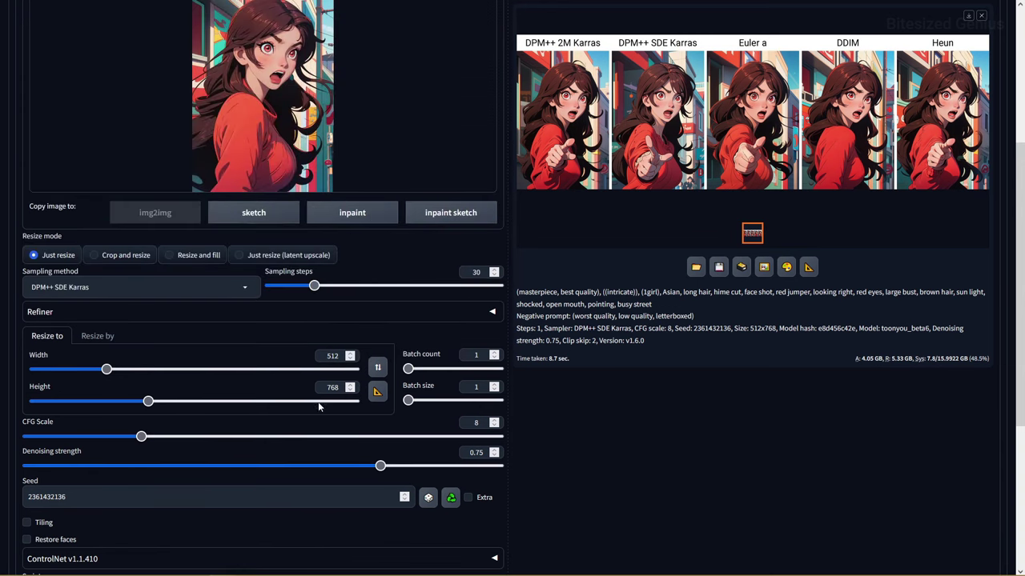
scroll(405, 357, up, 4)
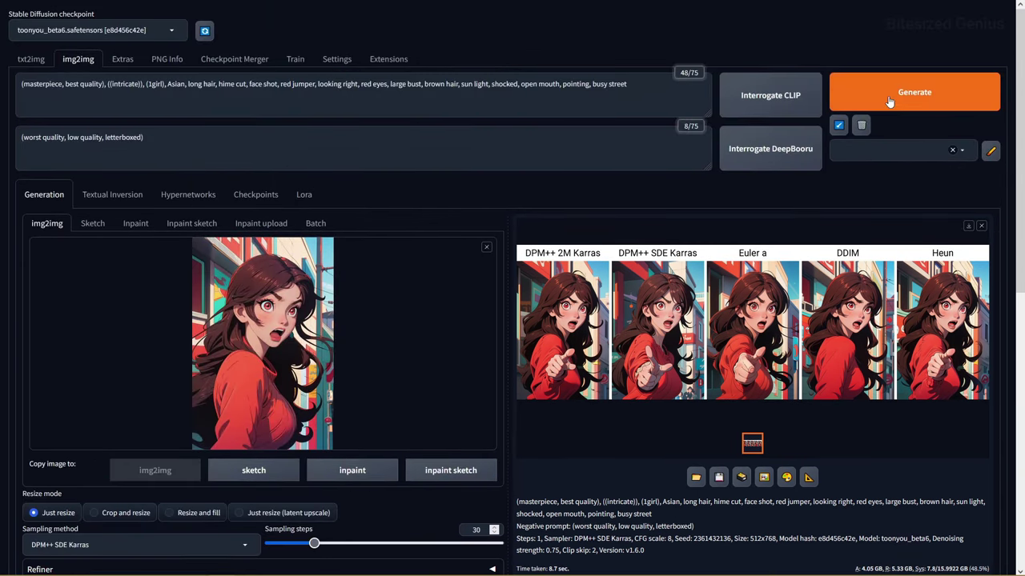
click(876, 108)
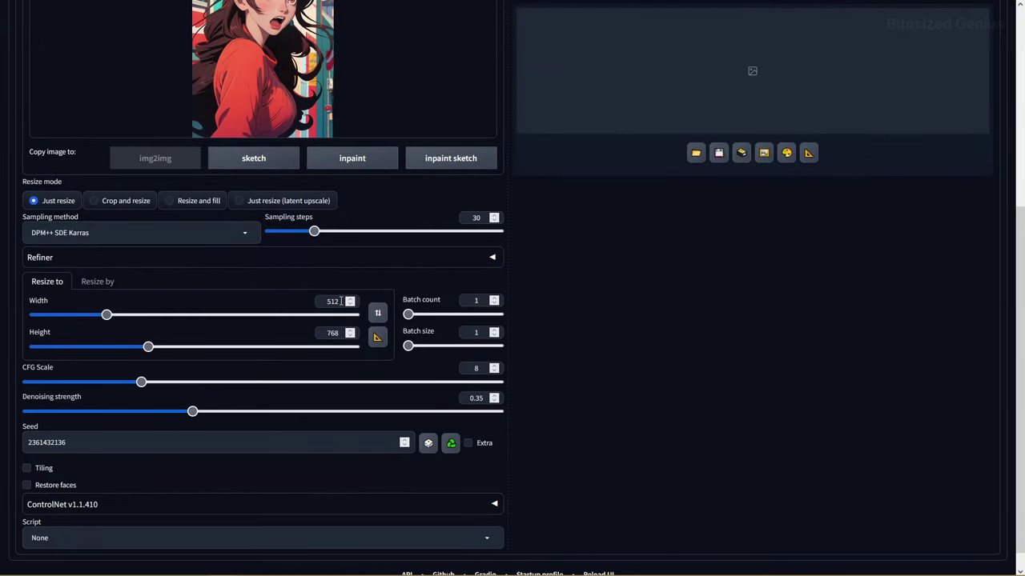
Set width 960, height 1440 and resize scale 2, then generate the resized image.
drag(341, 301, 296, 309)
text(960)
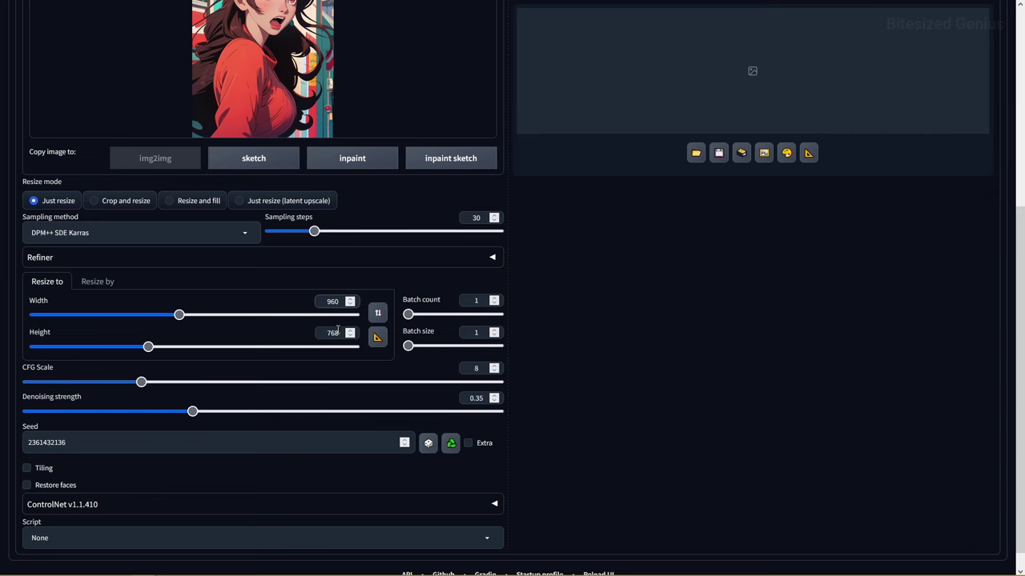
drag(342, 332, 317, 332)
text(1440)
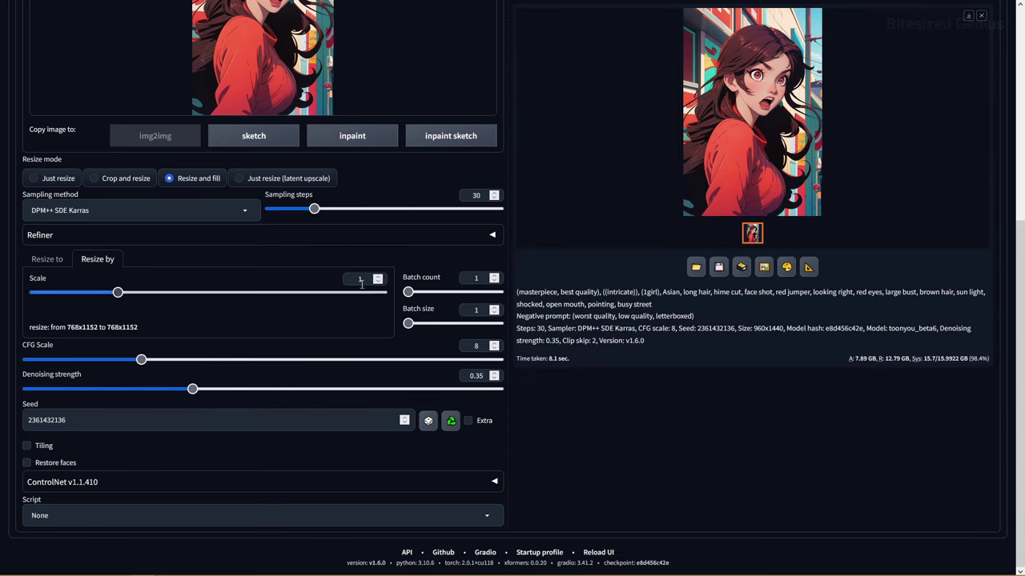
key(BackSpace)
text(2)
scroll(629, 417, up, 5)
click(889, 98)
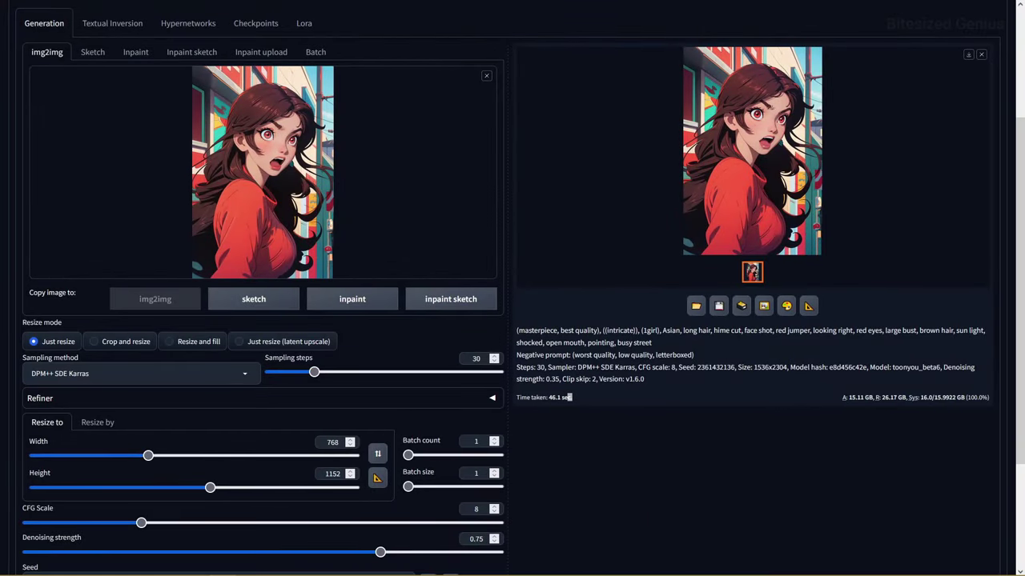
Set batch count 3 and batch size 3, then generate the batch of variations.
scroll(561, 410, down, 1)
double_click(475, 332)
text(3)
key(Tab)
text(3)
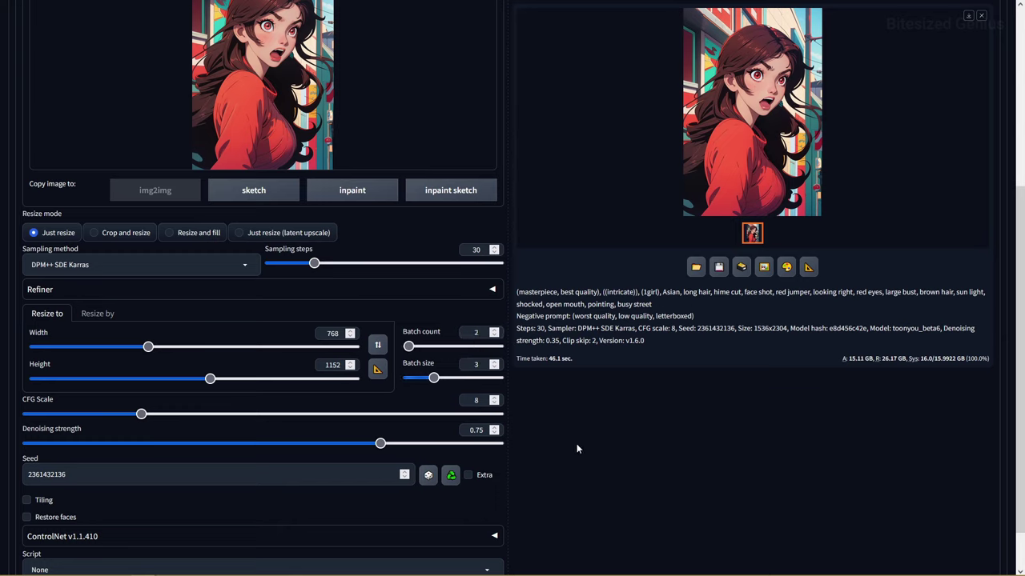
scroll(576, 444, up, 3)
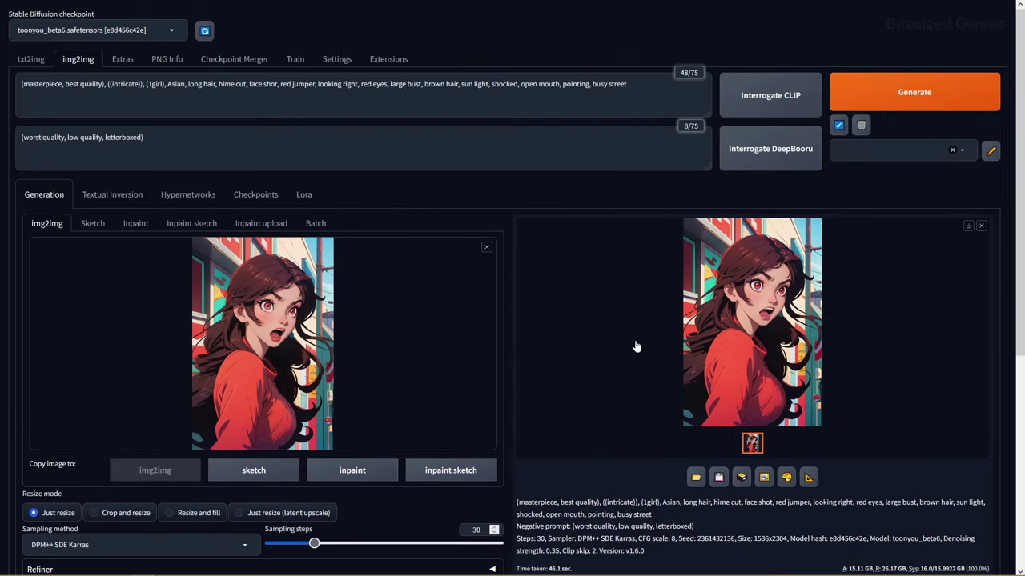
click(913, 94)
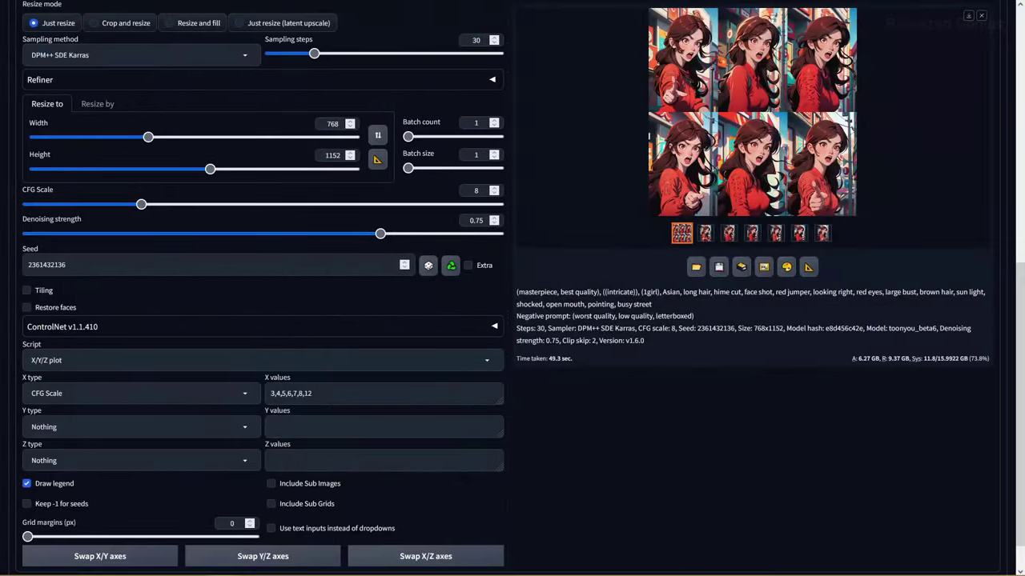
Set grid margins to 15 px and generate the CFG Scale 3–12 comparison grid.
double_click(233, 524)
text(15)
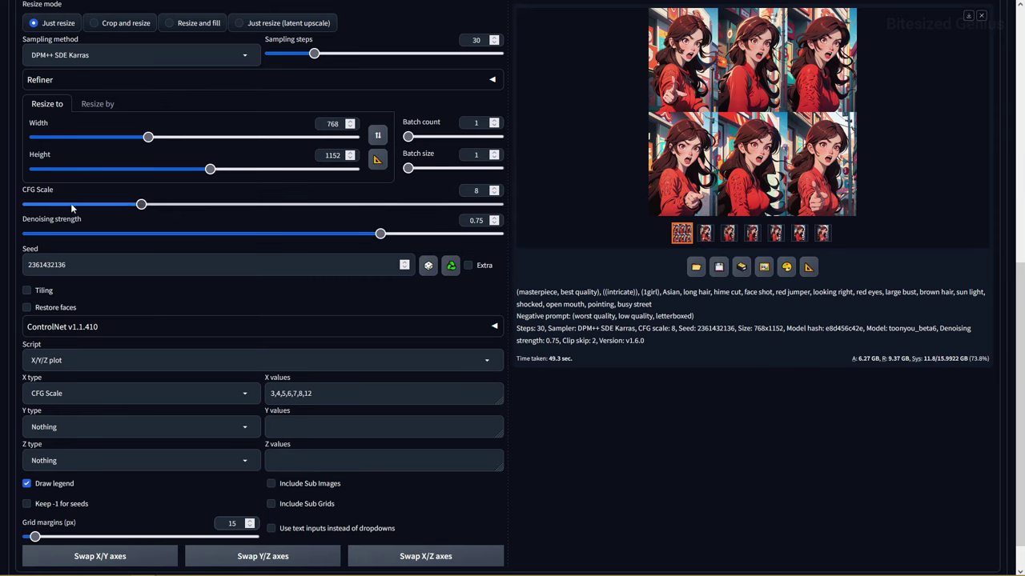
click(750, 482)
scroll(695, 464, up, 4)
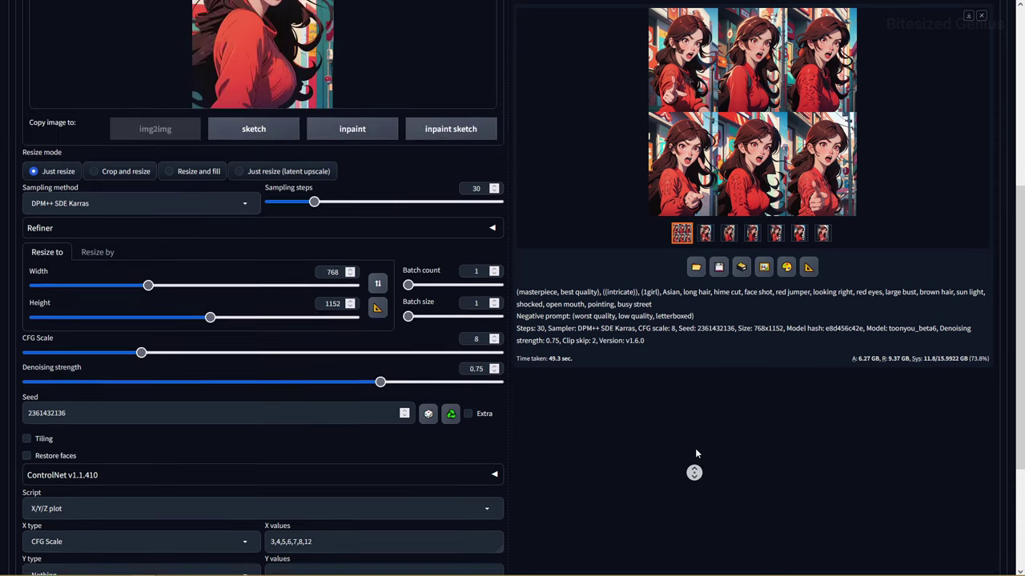
scroll(694, 453, up, 2)
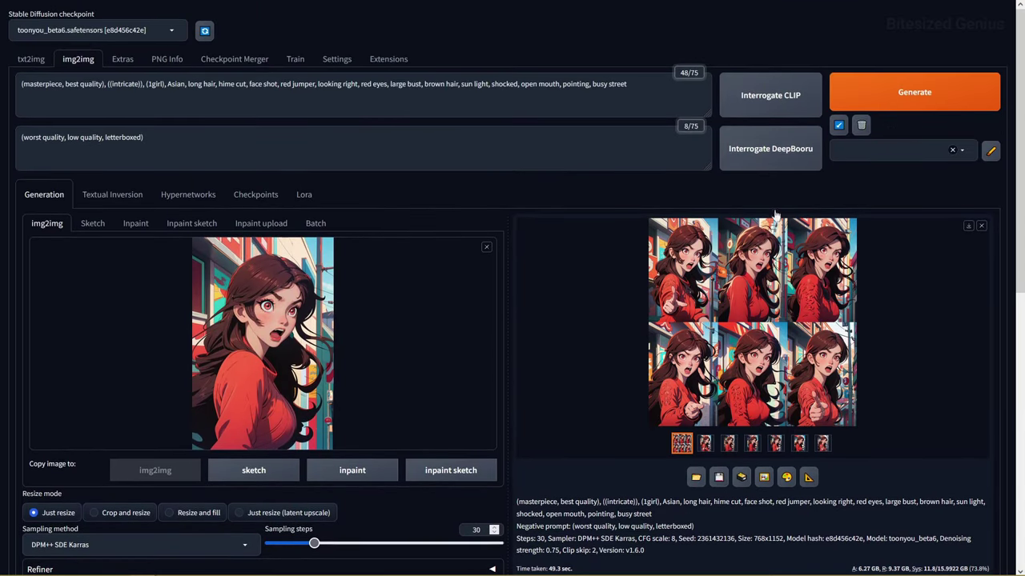
click(913, 93)
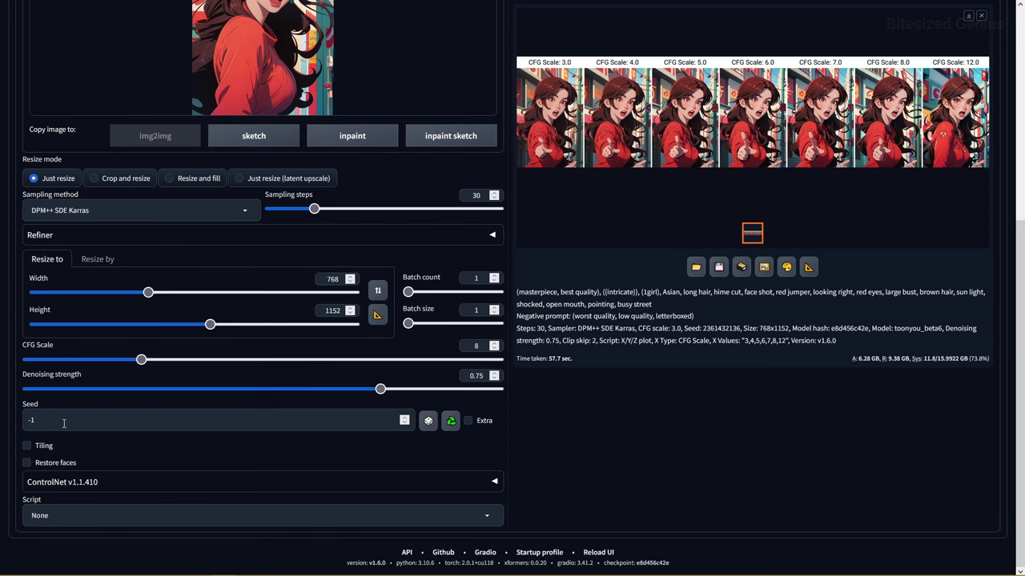
scroll(727, 443, up, 5)
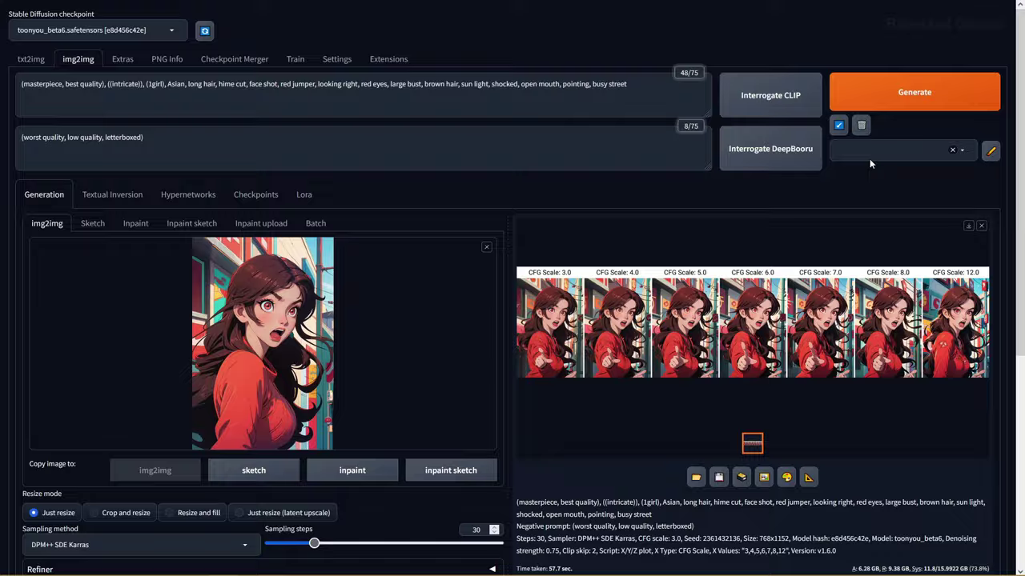
click(914, 92)
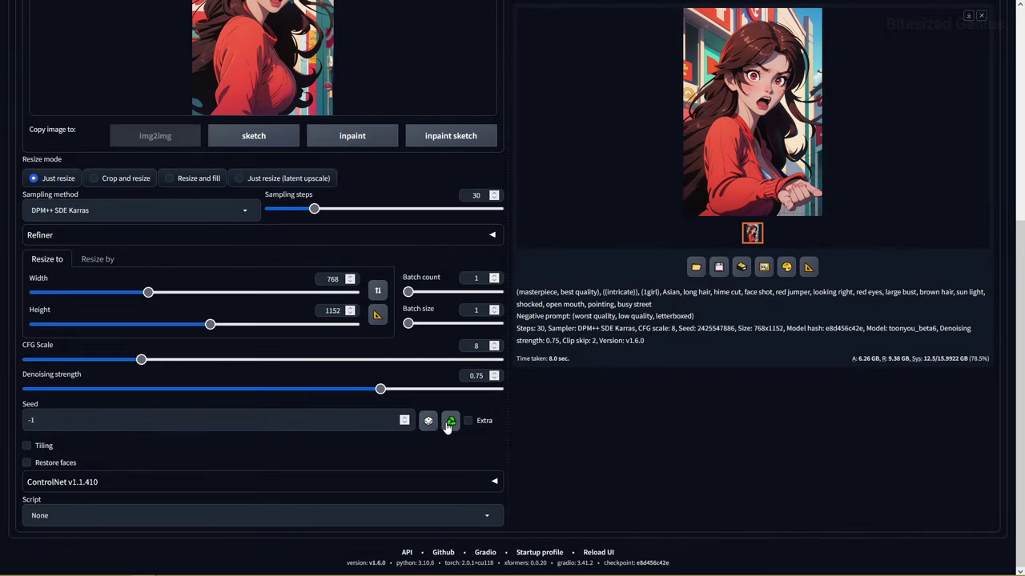
click(451, 421)
click(423, 424)
click(450, 424)
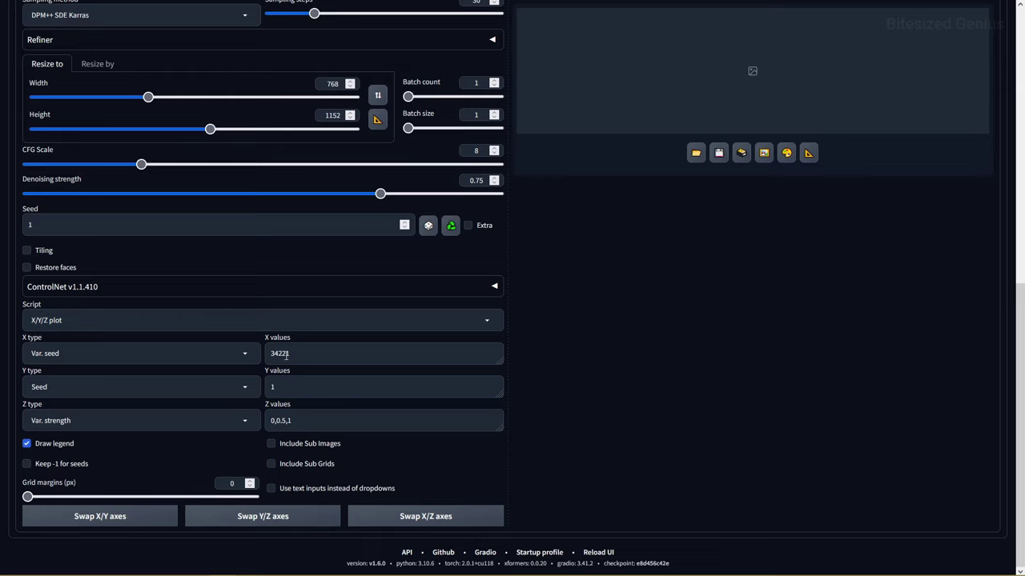
Change the plot's grid margins to 15 px.
click(240, 483)
key(BackSpace)
text(15)
click(628, 457)
scroll(207, 370, up, 7)
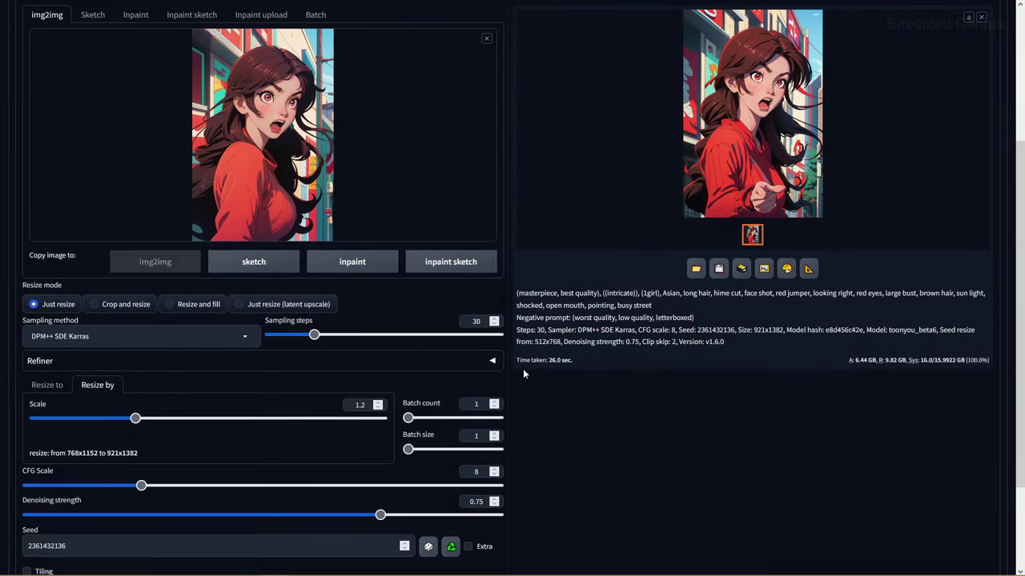
Set Resize by scale to 1.2, generate the variation-strength comparison, then check the Script list.
drag(138, 417, 136, 422)
middle_click(629, 459)
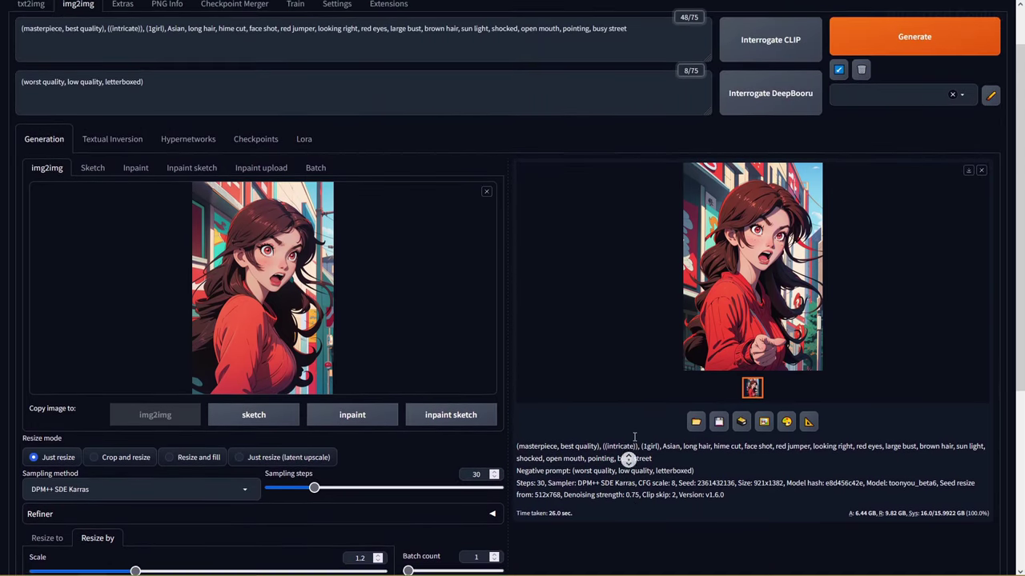
click(651, 382)
click(885, 91)
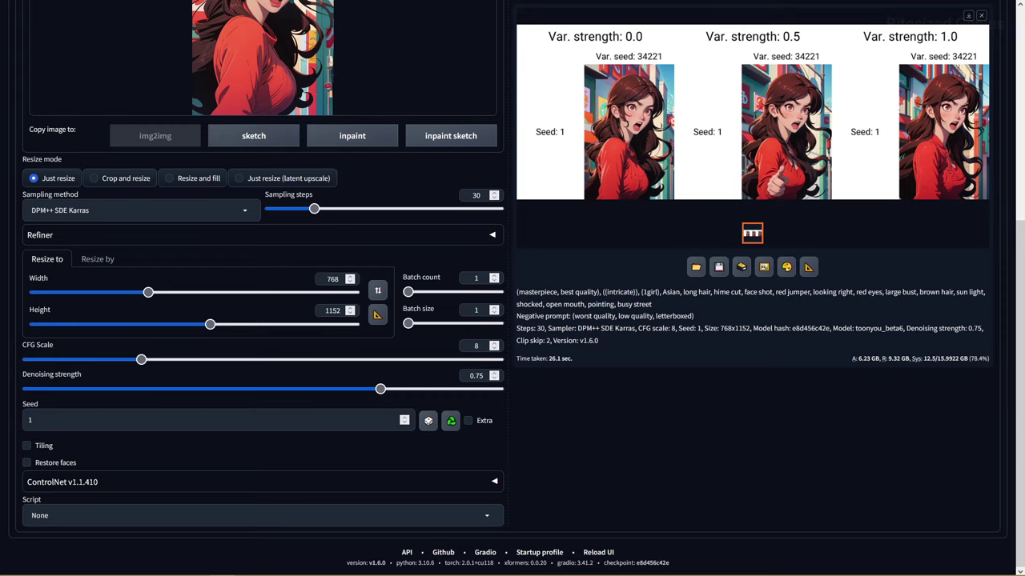
click(116, 513)
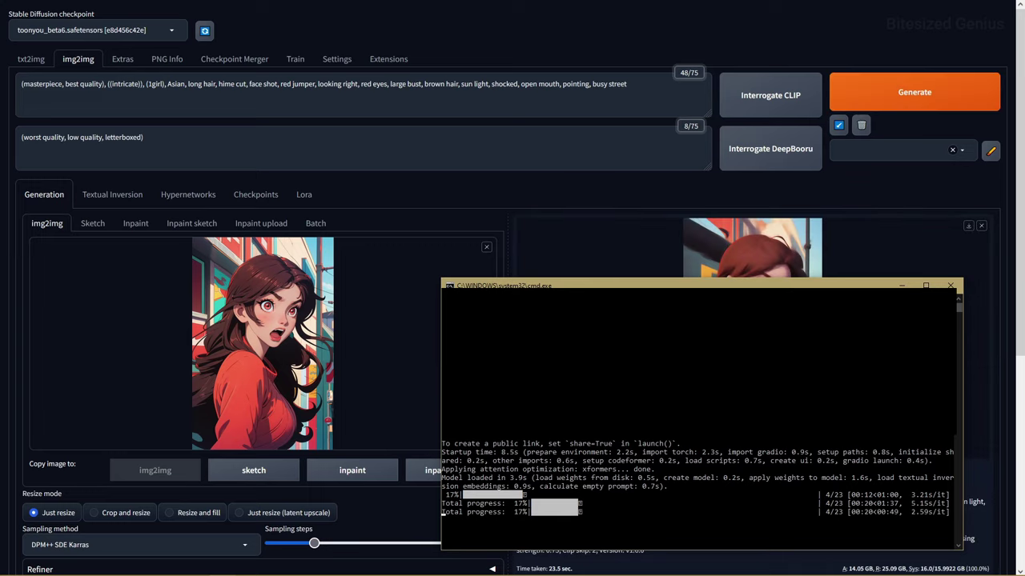
scroll(616, 482, down, 2)
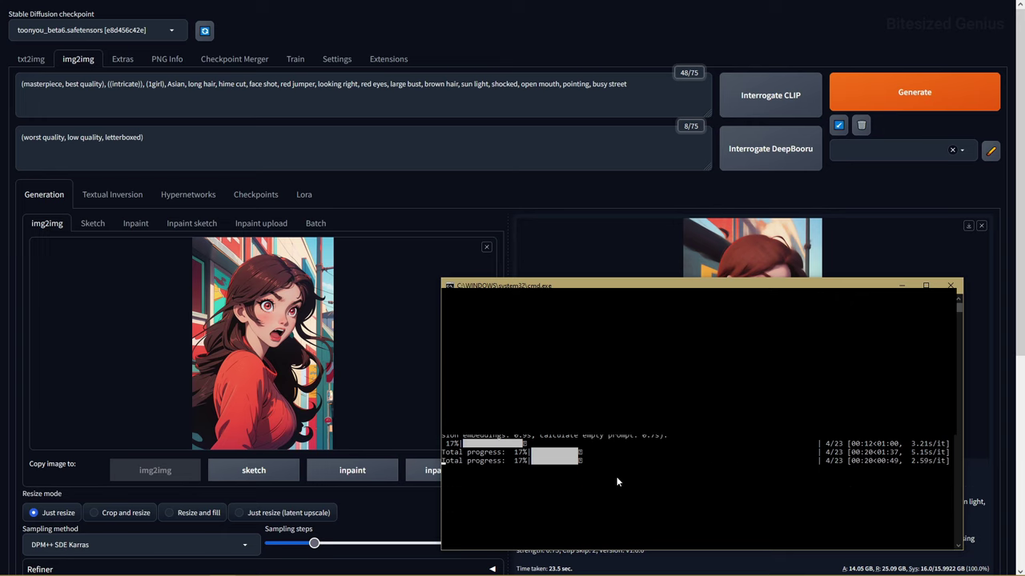
Return to the web UI and raise the batch size to 2.
click(531, 185)
scroll(498, 284, down, 3)
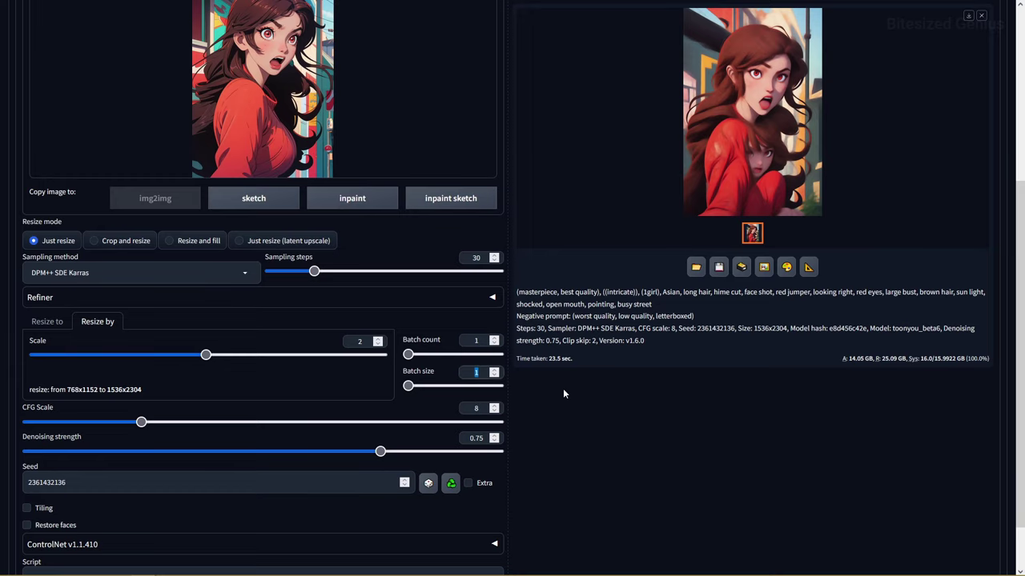
click(494, 371)
scroll(576, 400, up, 2)
Load the last generation's prompts, clear both prompt fields, then restore them again.
scroll(595, 419, up, 1)
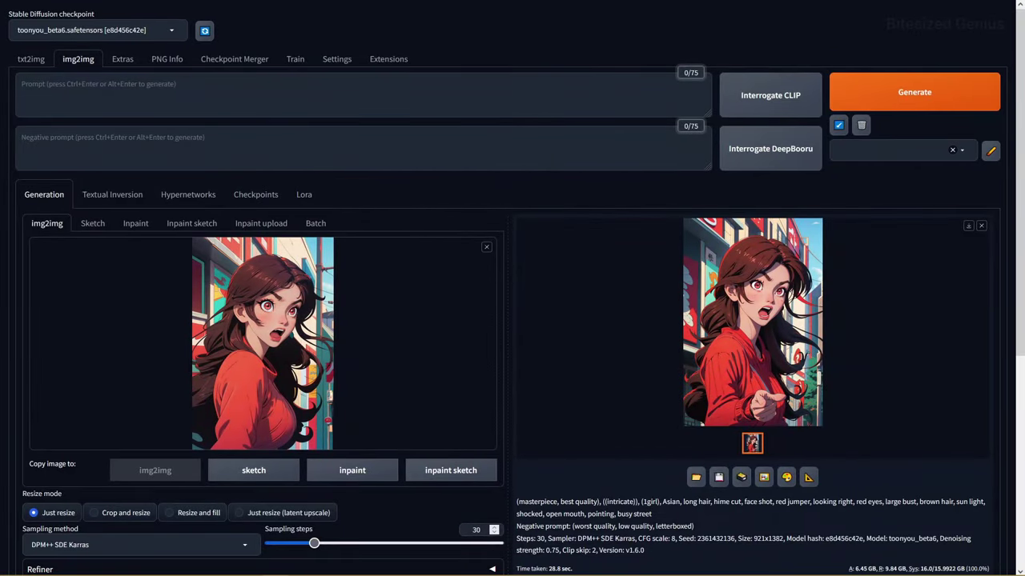
click(838, 126)
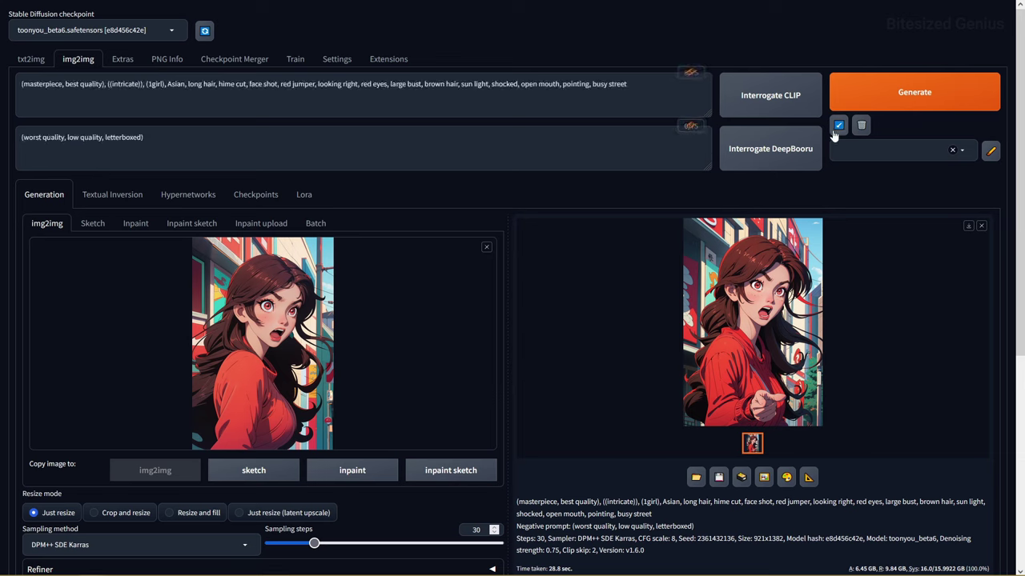
click(560, 113)
key(ctrl+a)
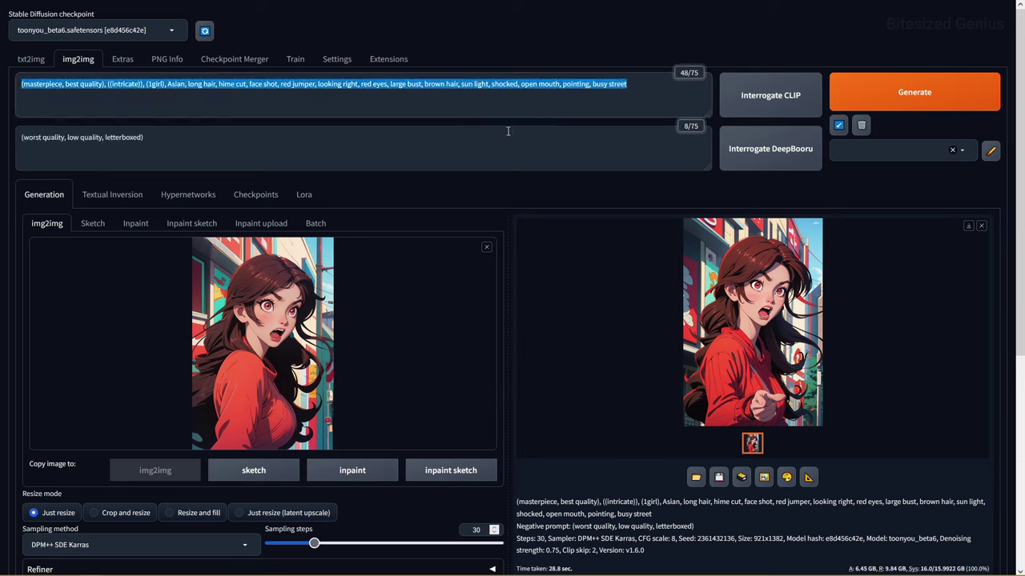
key(BackSpace)
click(426, 142)
key(ctrl+a)
key(BackSpace)
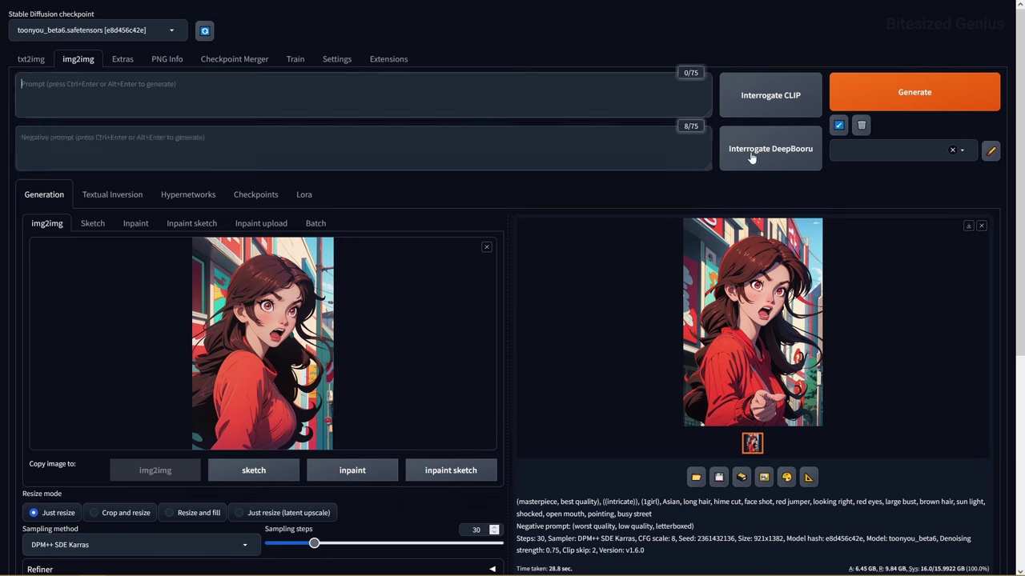
click(838, 125)
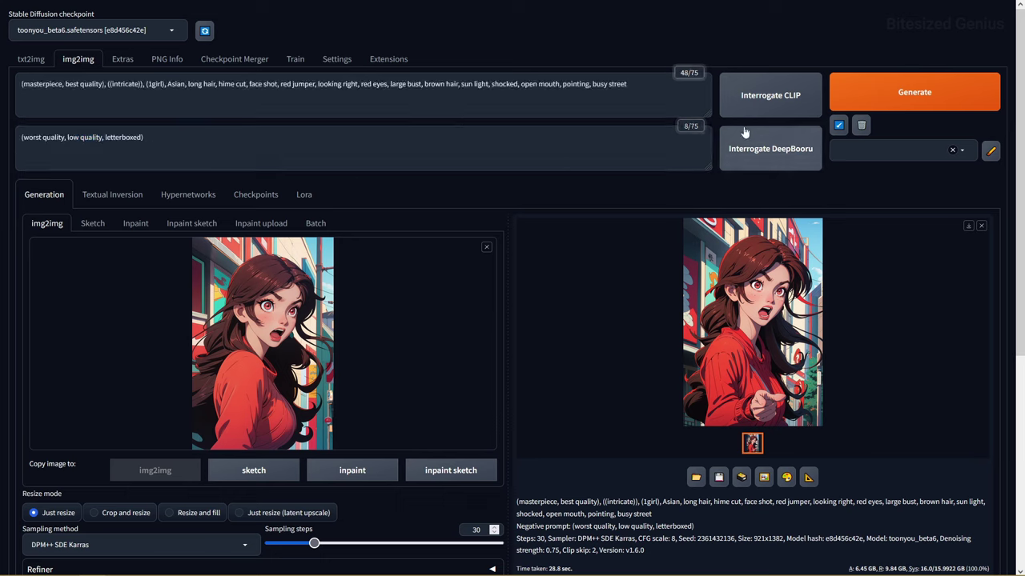
Clear the prompt and negative prompt fields once more.
key(ctrl+a)
key(BackSpace)
click(508, 137)
key(ctrl+a)
key(BackSpace)
click(512, 107)
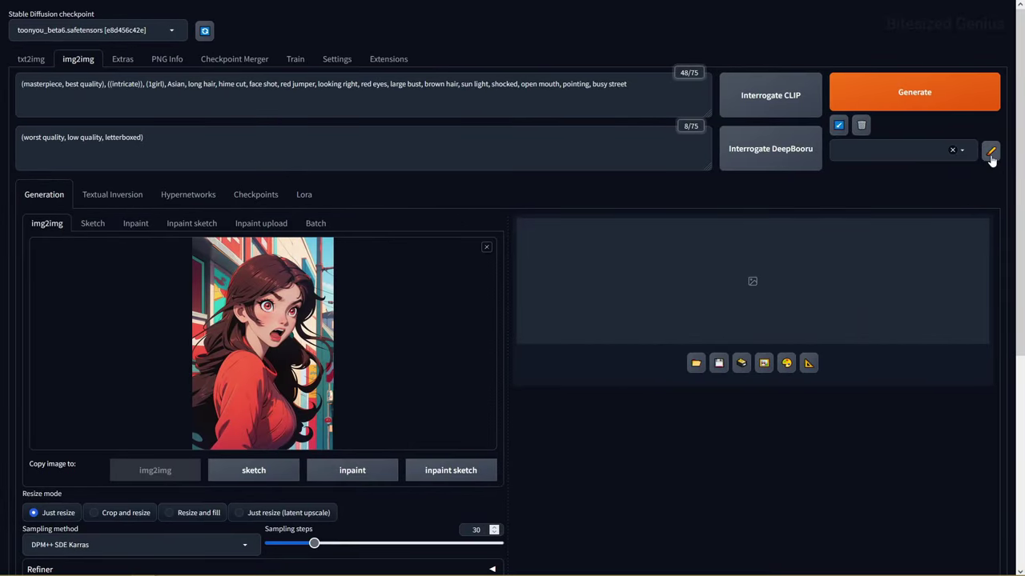
In the Styles editor, add '(3D' to a saved style's prompt text.
click(991, 152)
click(415, 236)
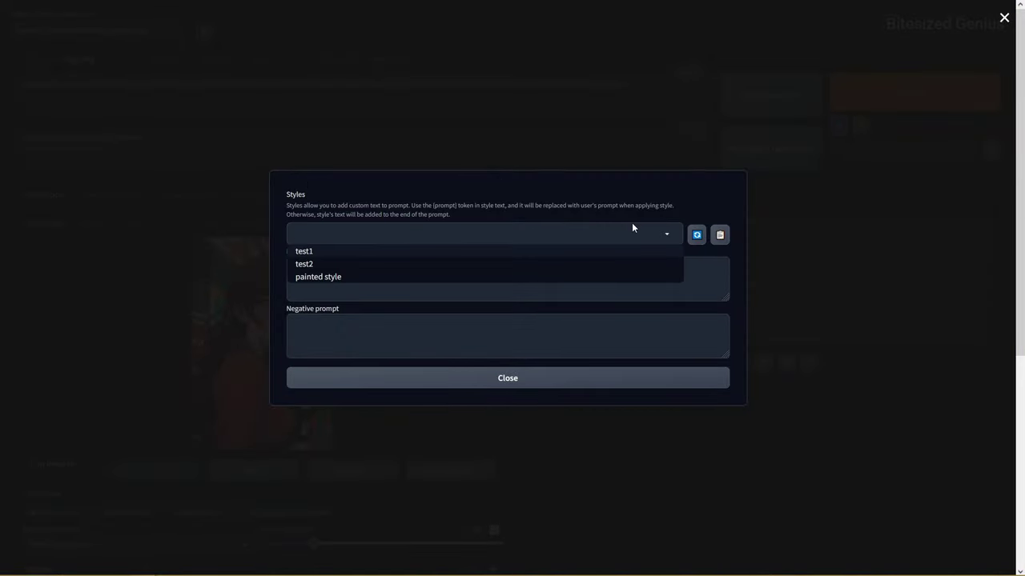
click(704, 283)
text((3D)
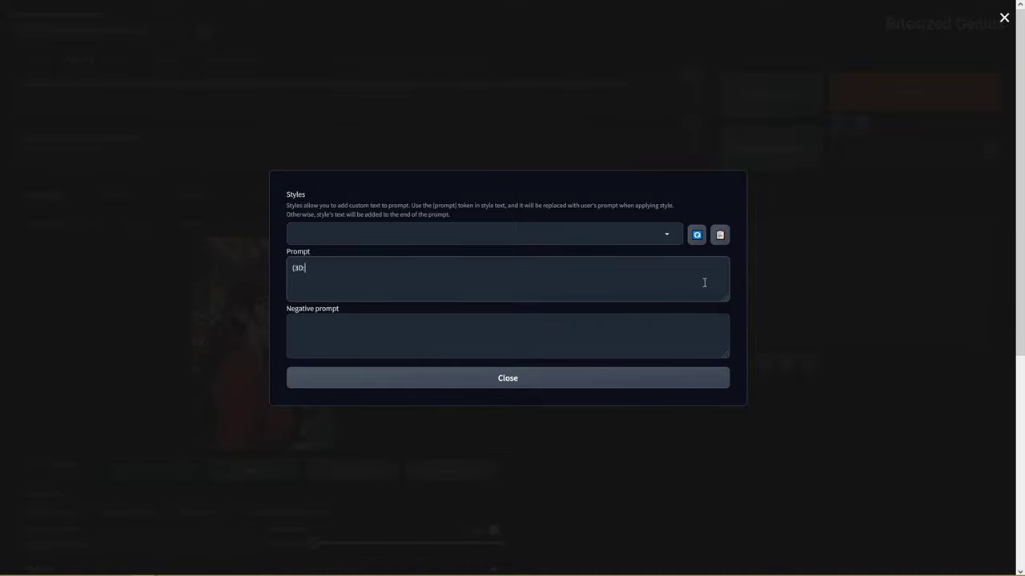
Delete the test1 and test2 styles, confirming each deletion.
click(601, 234)
click(601, 251)
click(530, 378)
click(561, 307)
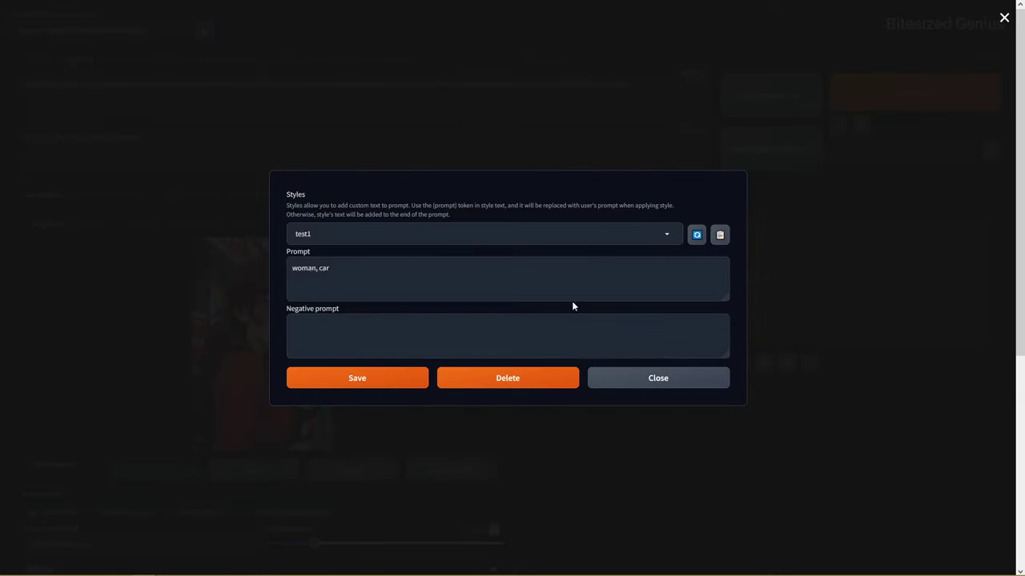
click(661, 235)
click(638, 251)
click(540, 383)
click(560, 307)
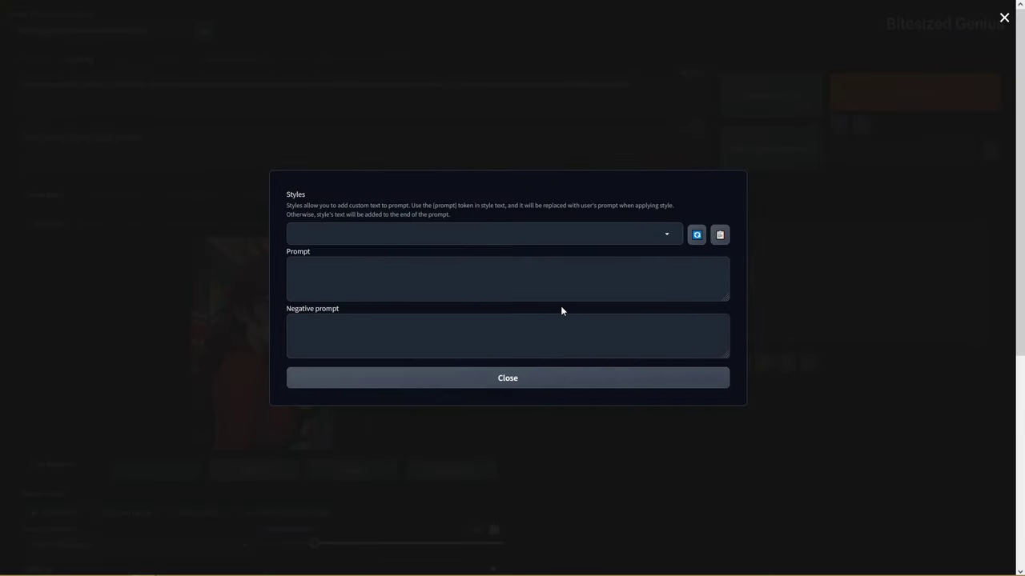
Close the styles editor and list, then generate the image with 3D Style selected.
key(Escape)
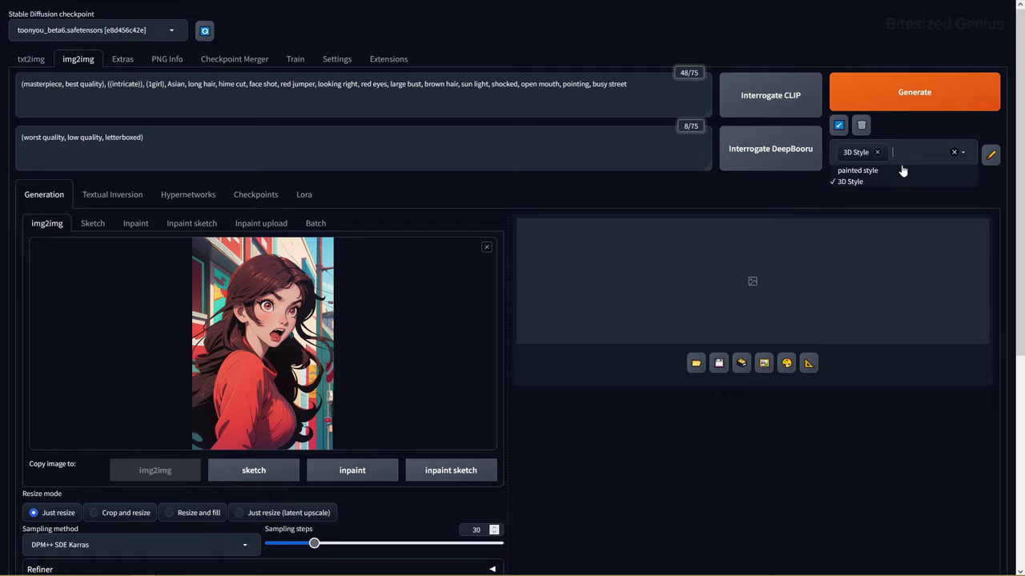
click(914, 125)
scroll(912, 136, down, 3)
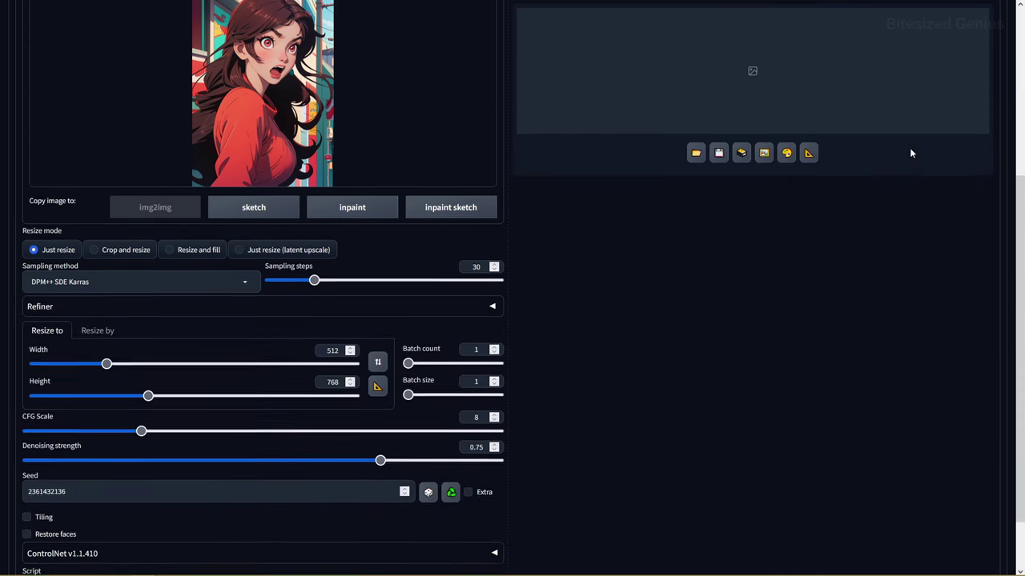
scroll(910, 152, up, 3)
click(915, 95)
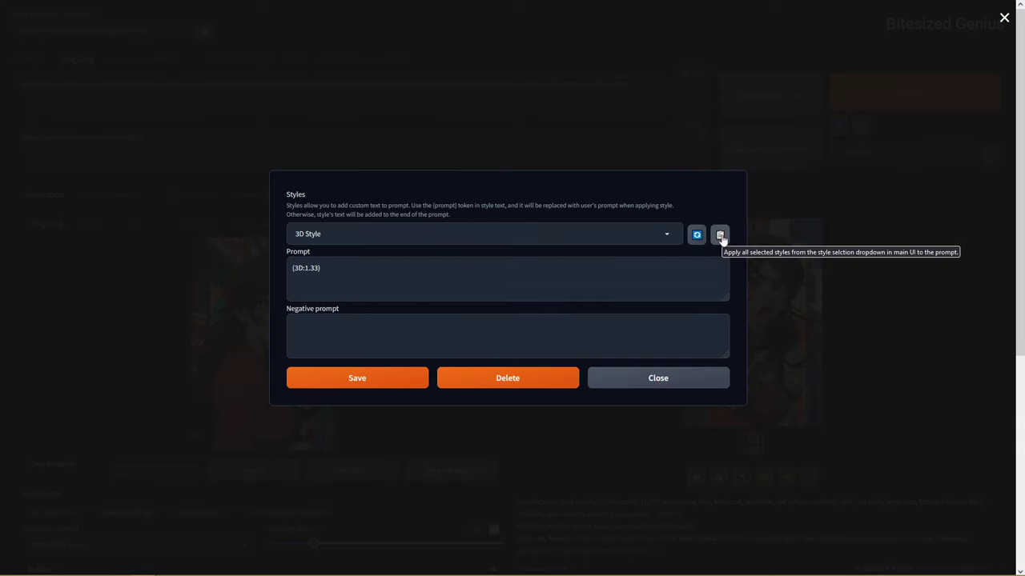
Apply 3D Style to the prompt, adding (3D:1.33), and regenerate the girl.
click(720, 233)
click(659, 377)
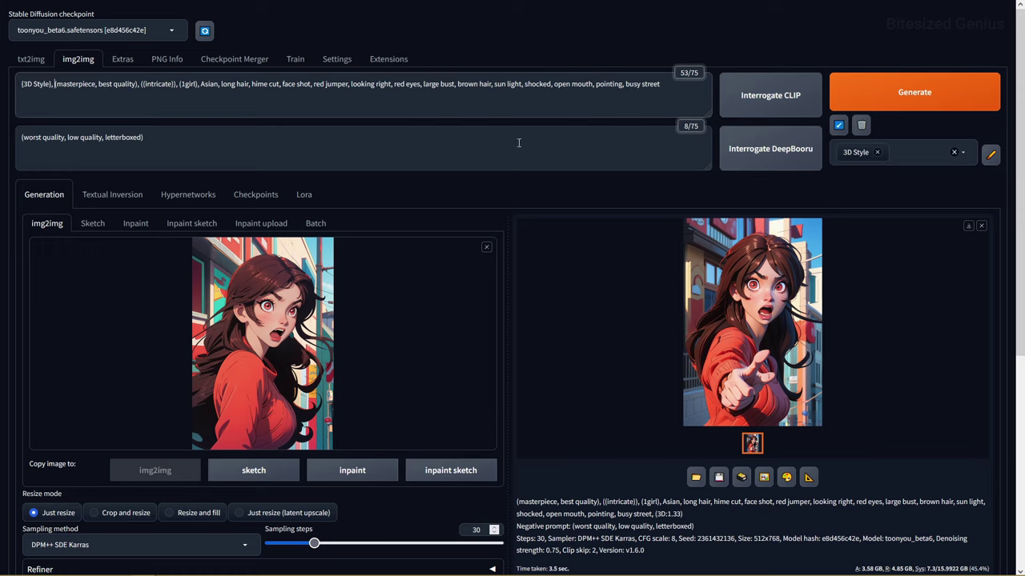
click(989, 157)
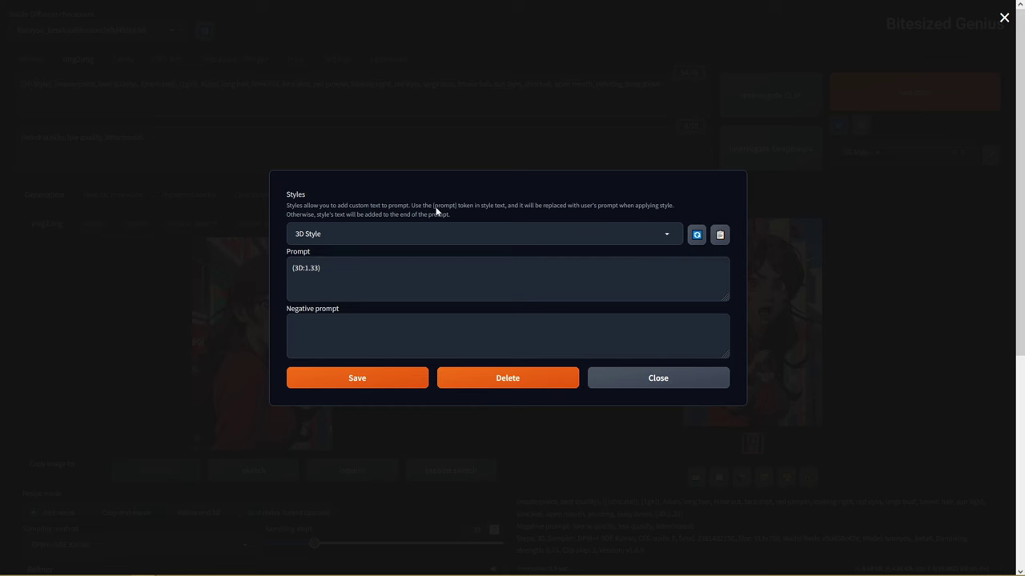
click(933, 185)
click(910, 95)
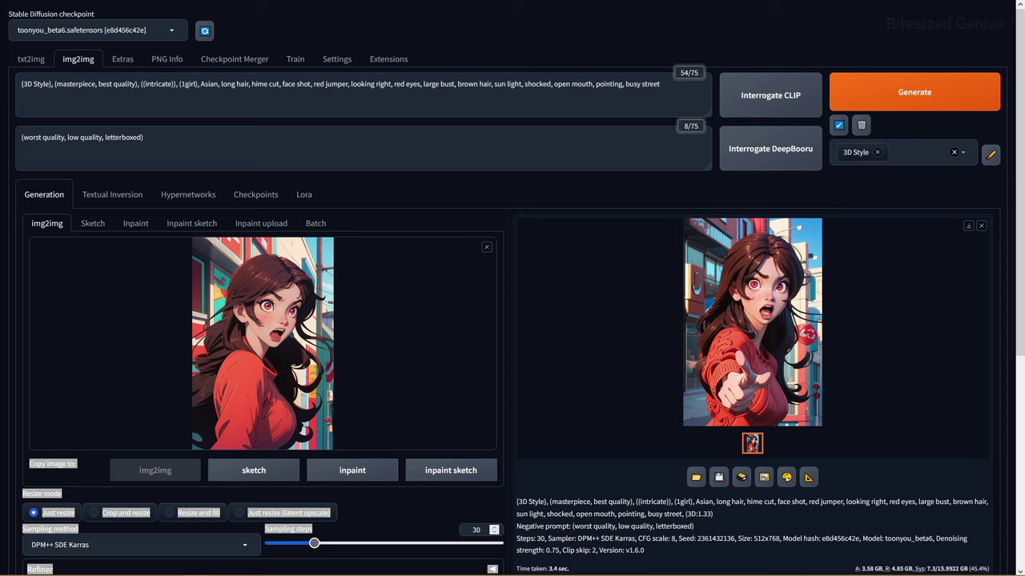
click(733, 343)
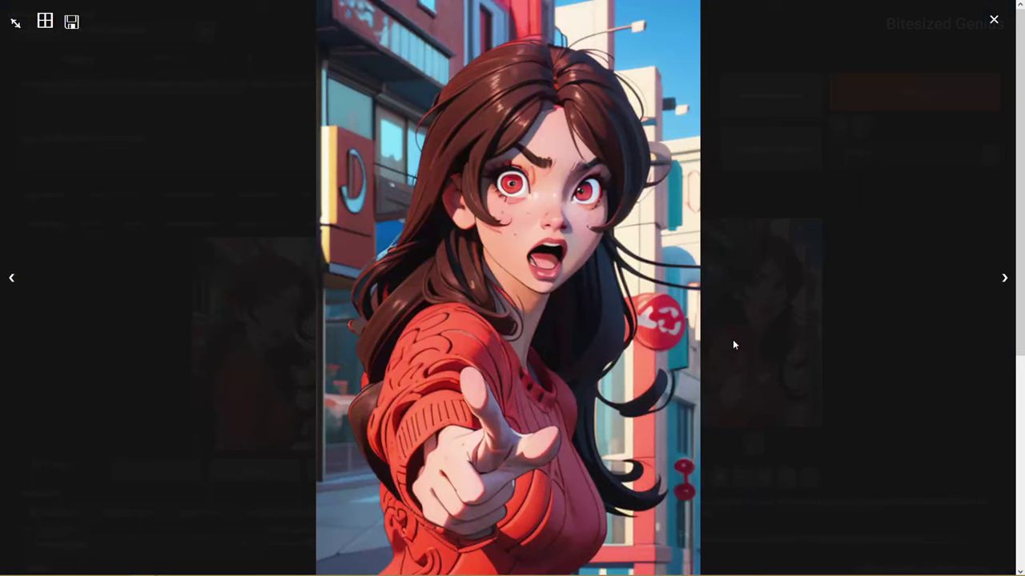
click(17, 26)
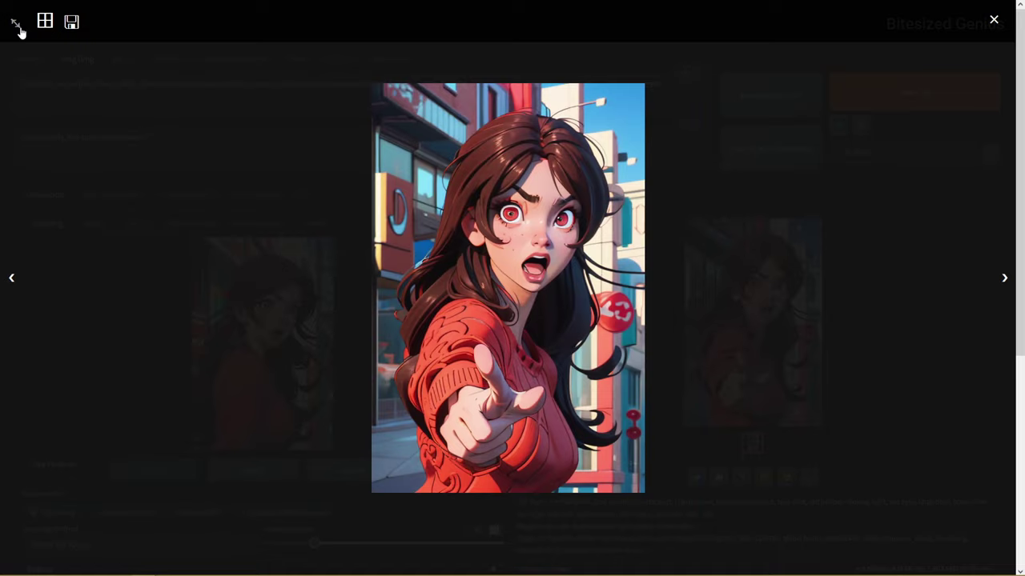
click(46, 26)
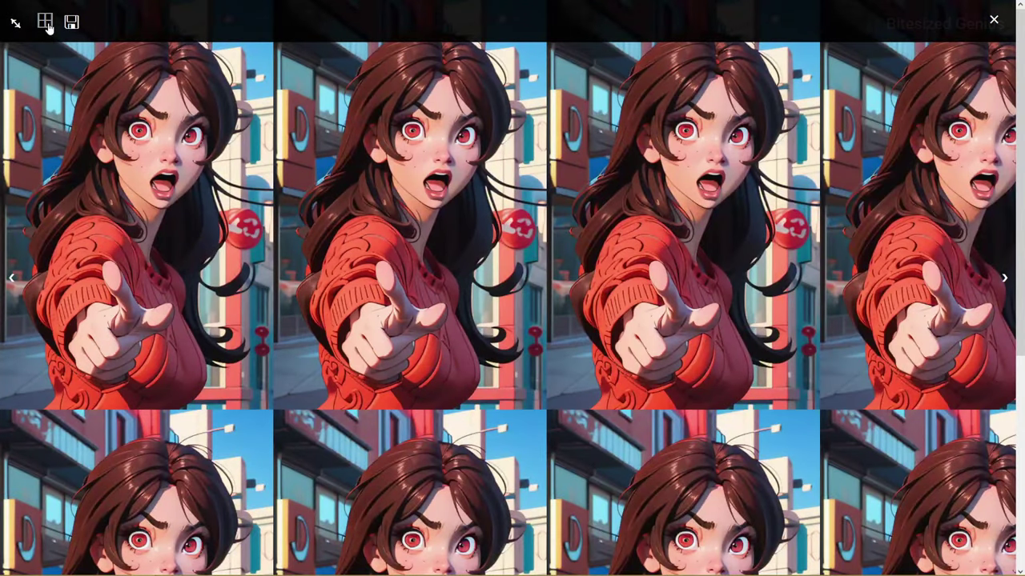
click(45, 26)
click(46, 26)
click(46, 26)
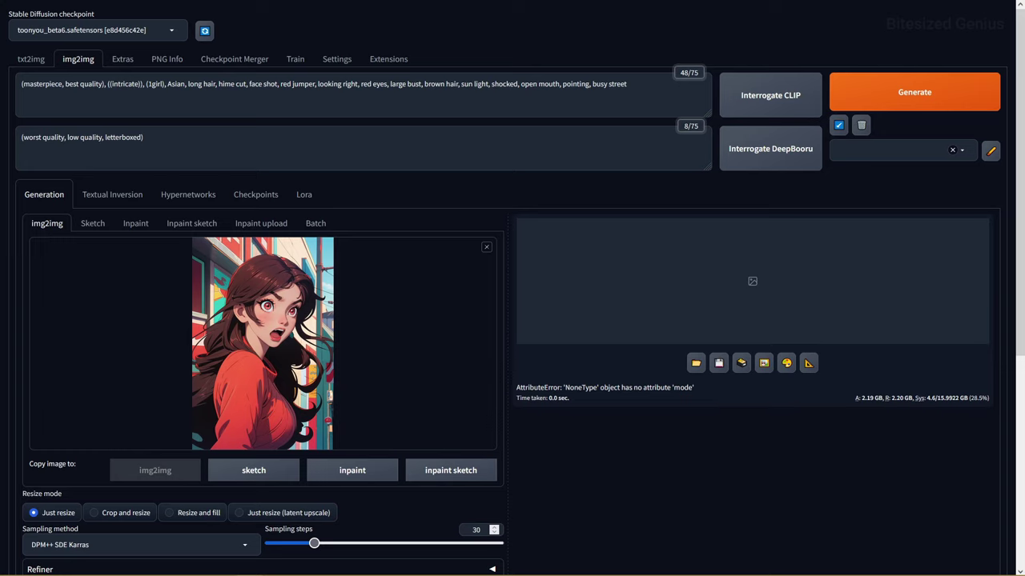
Save the 3D render and view it in File Explorer's log > images folder.
click(696, 363)
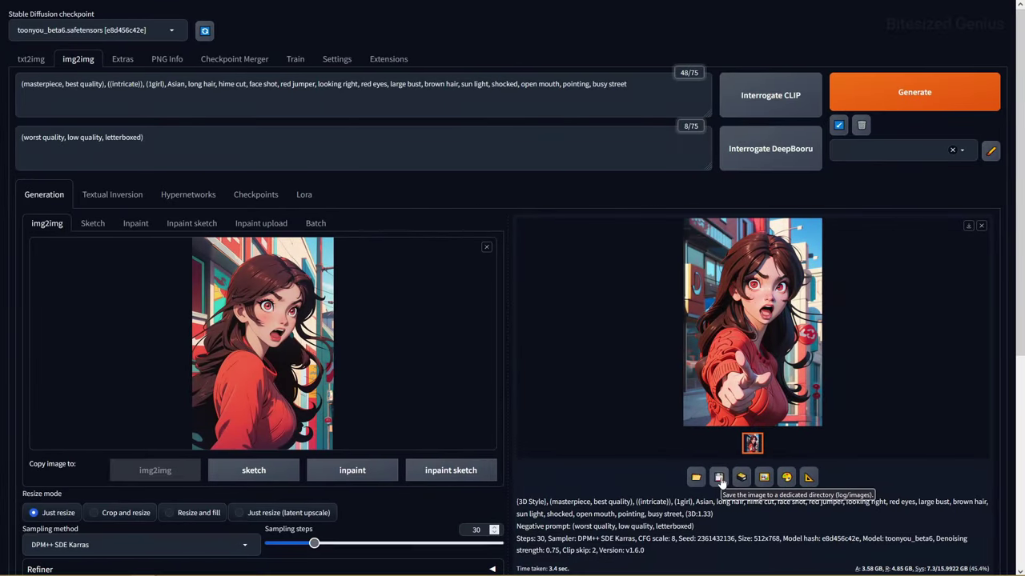
click(719, 478)
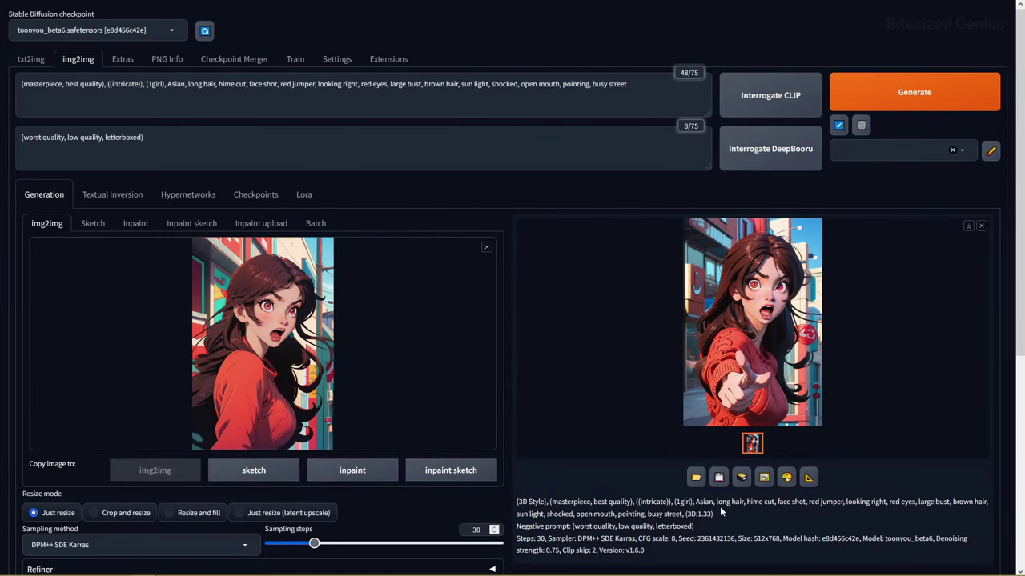
scroll(720, 507, down, 2)
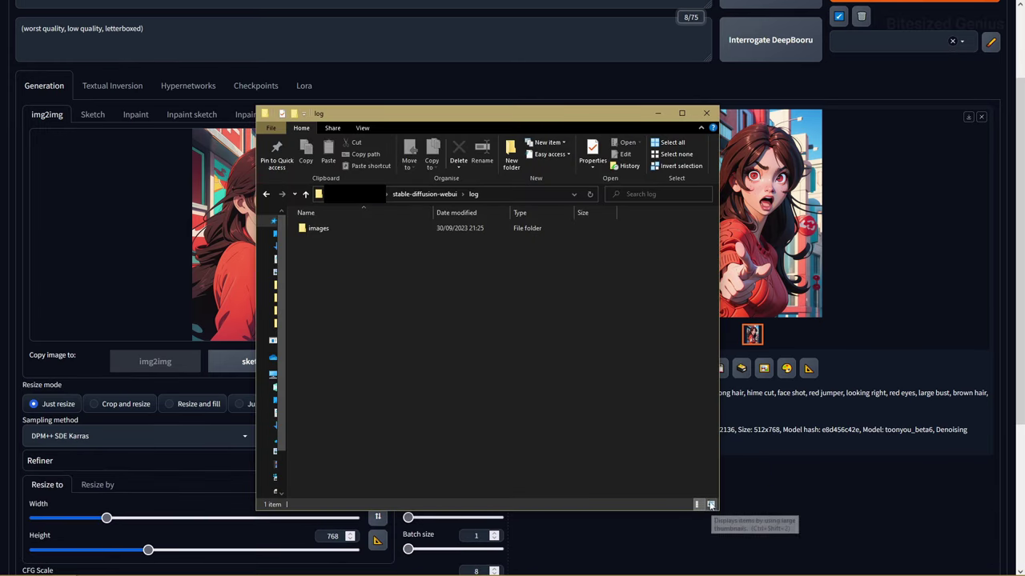
double_click(371, 230)
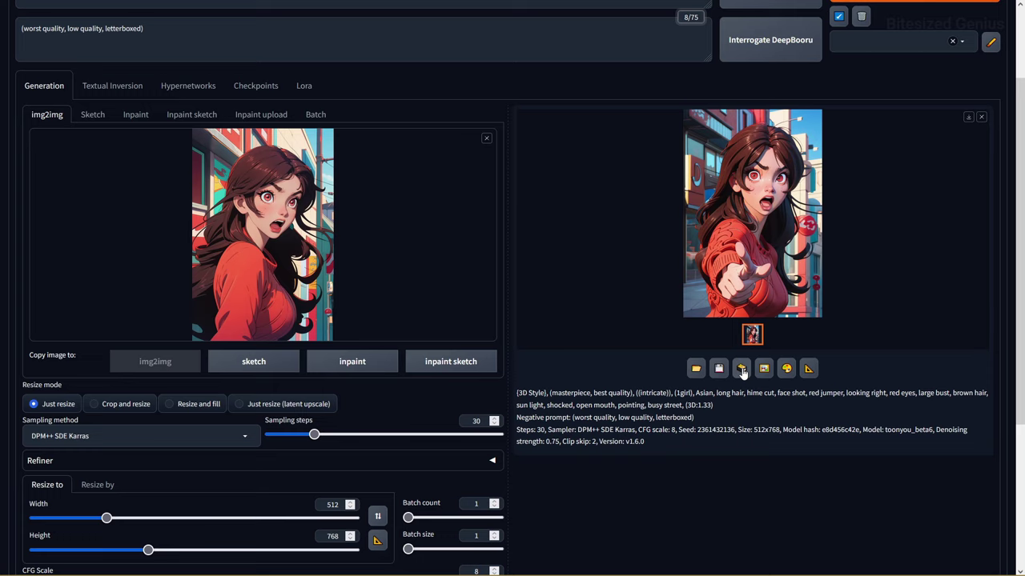
click(742, 370)
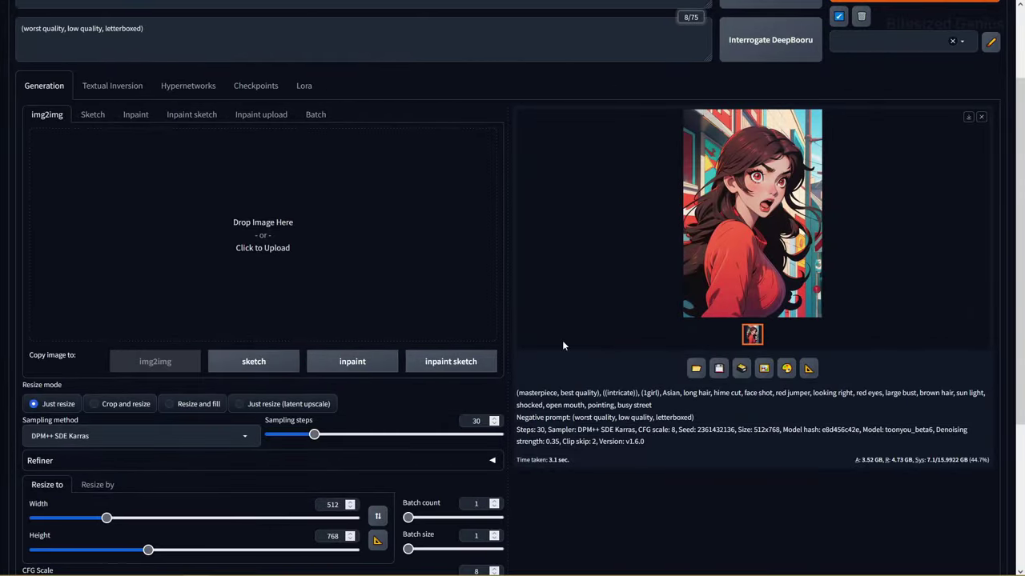
Load the latest girl render as the input in both img2img and Inpaint.
click(764, 370)
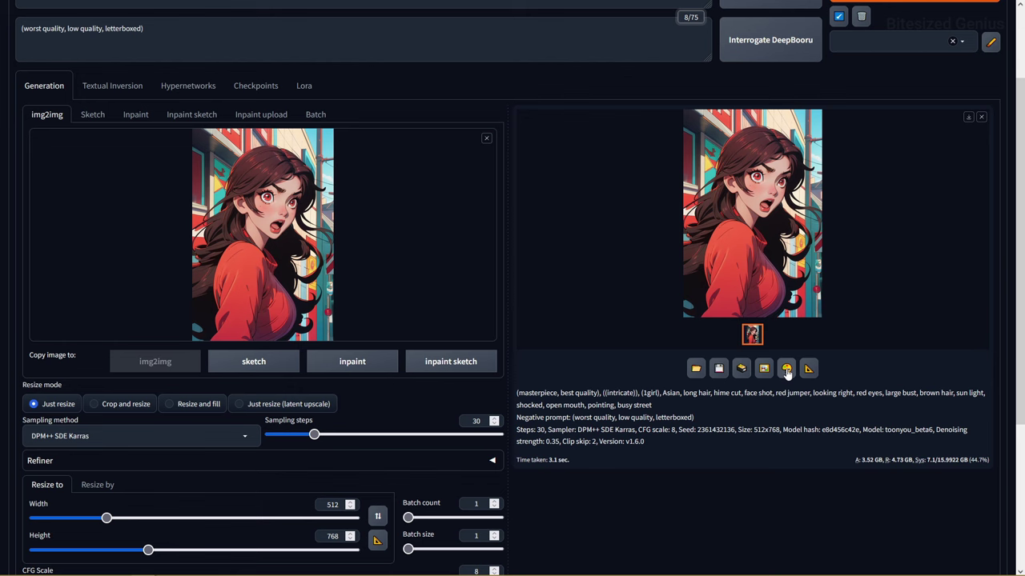
click(786, 369)
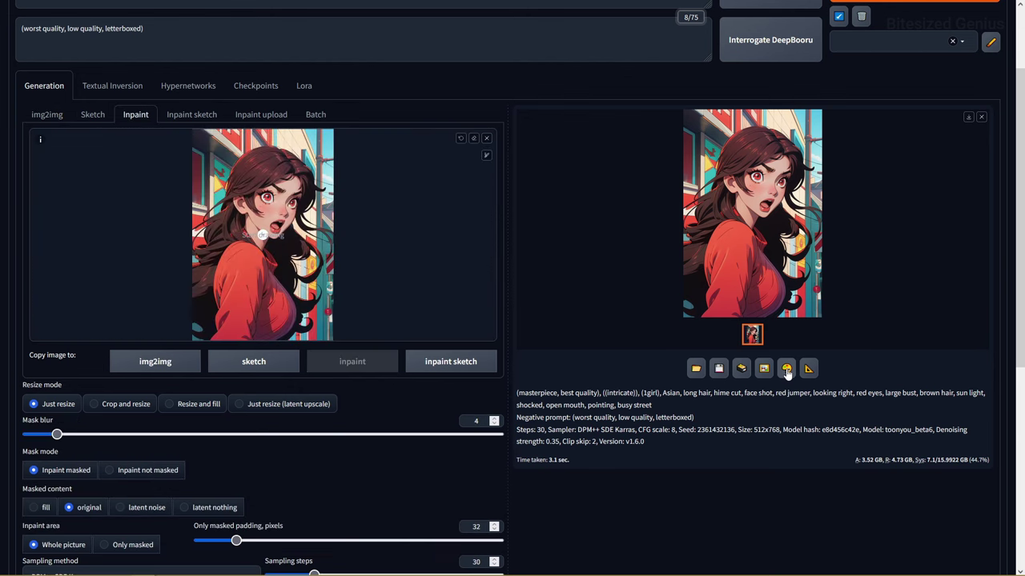
click(764, 370)
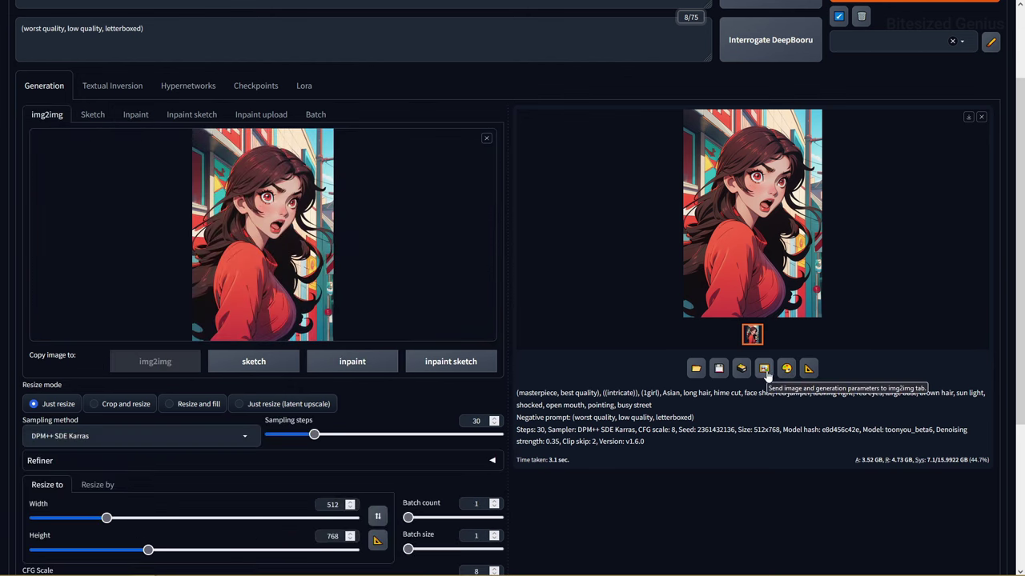
click(786, 370)
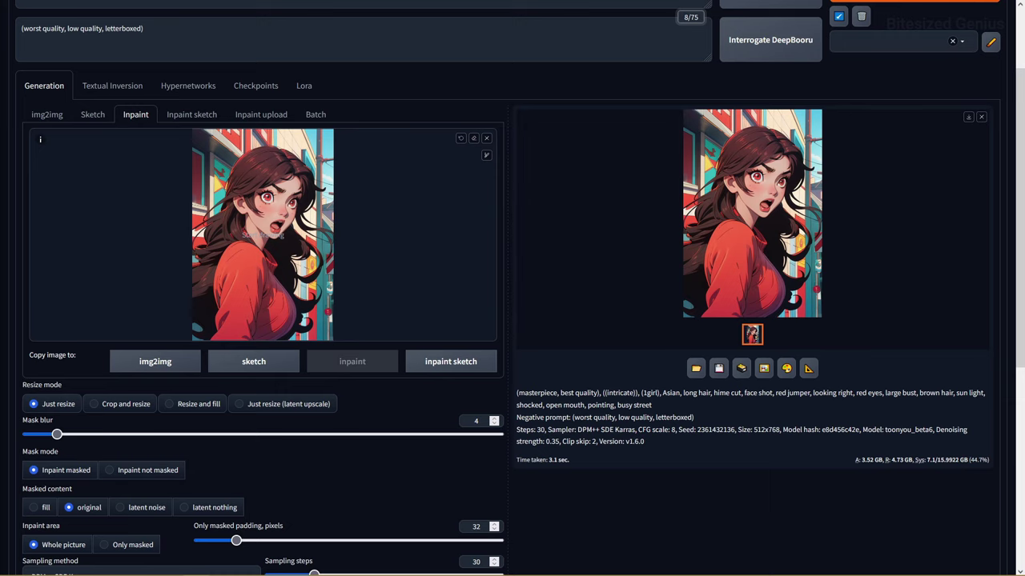
Send the girl render to the Extras tab as the upscaling source.
click(808, 369)
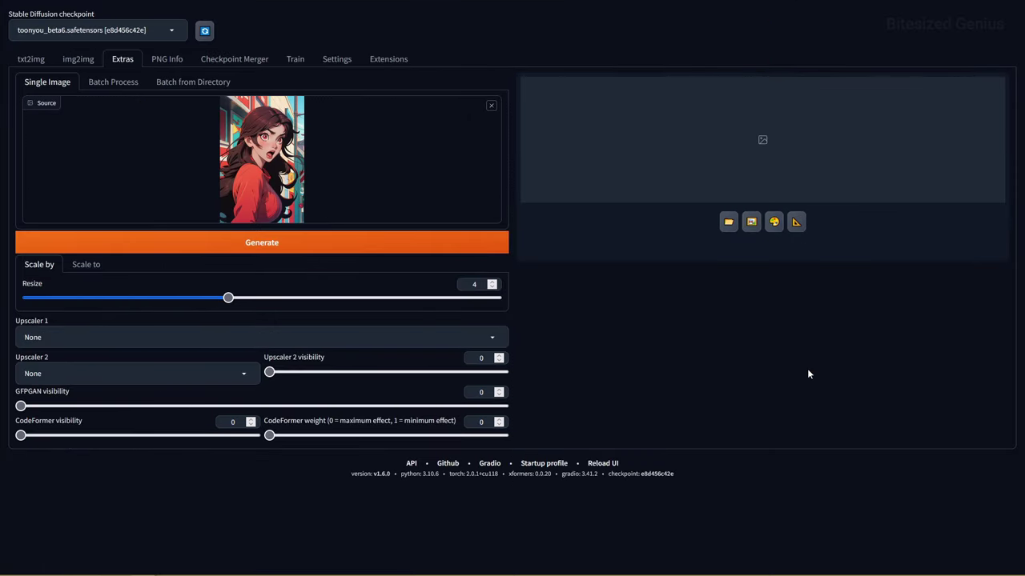